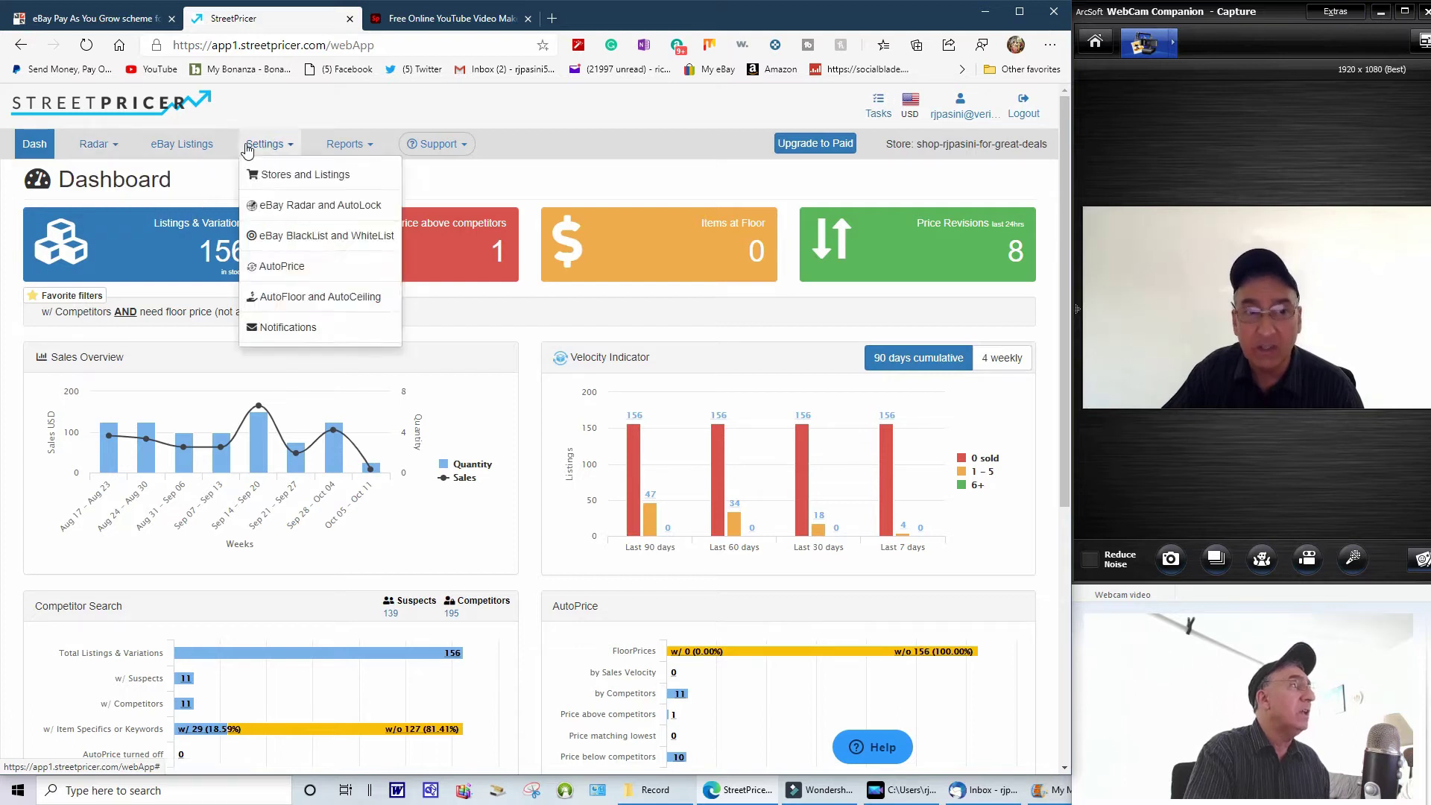
Step: Open the eBay Listings page to view the store's items with their prices, suspects and competitors
mouse_move(339, 155)
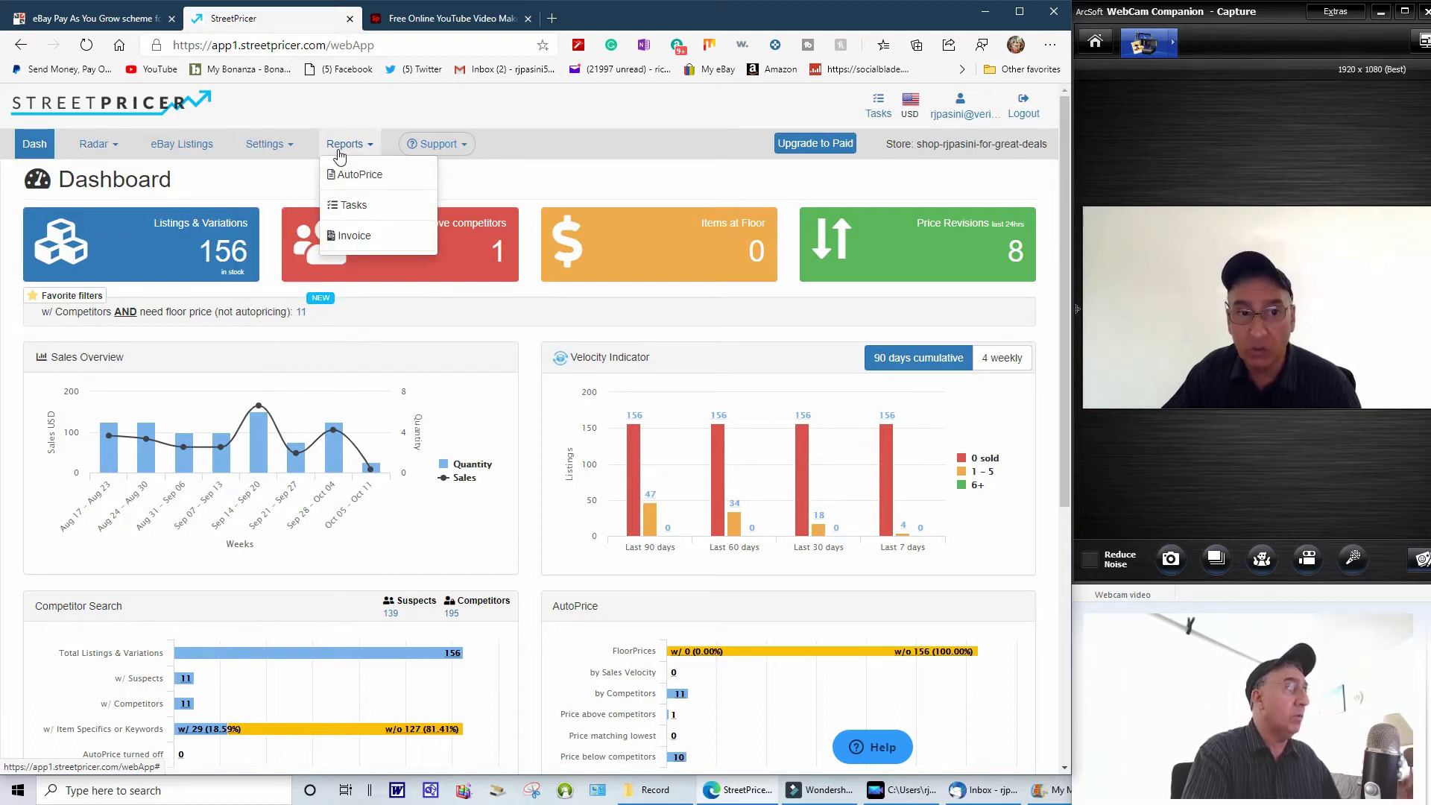
mouse_move(241, 154)
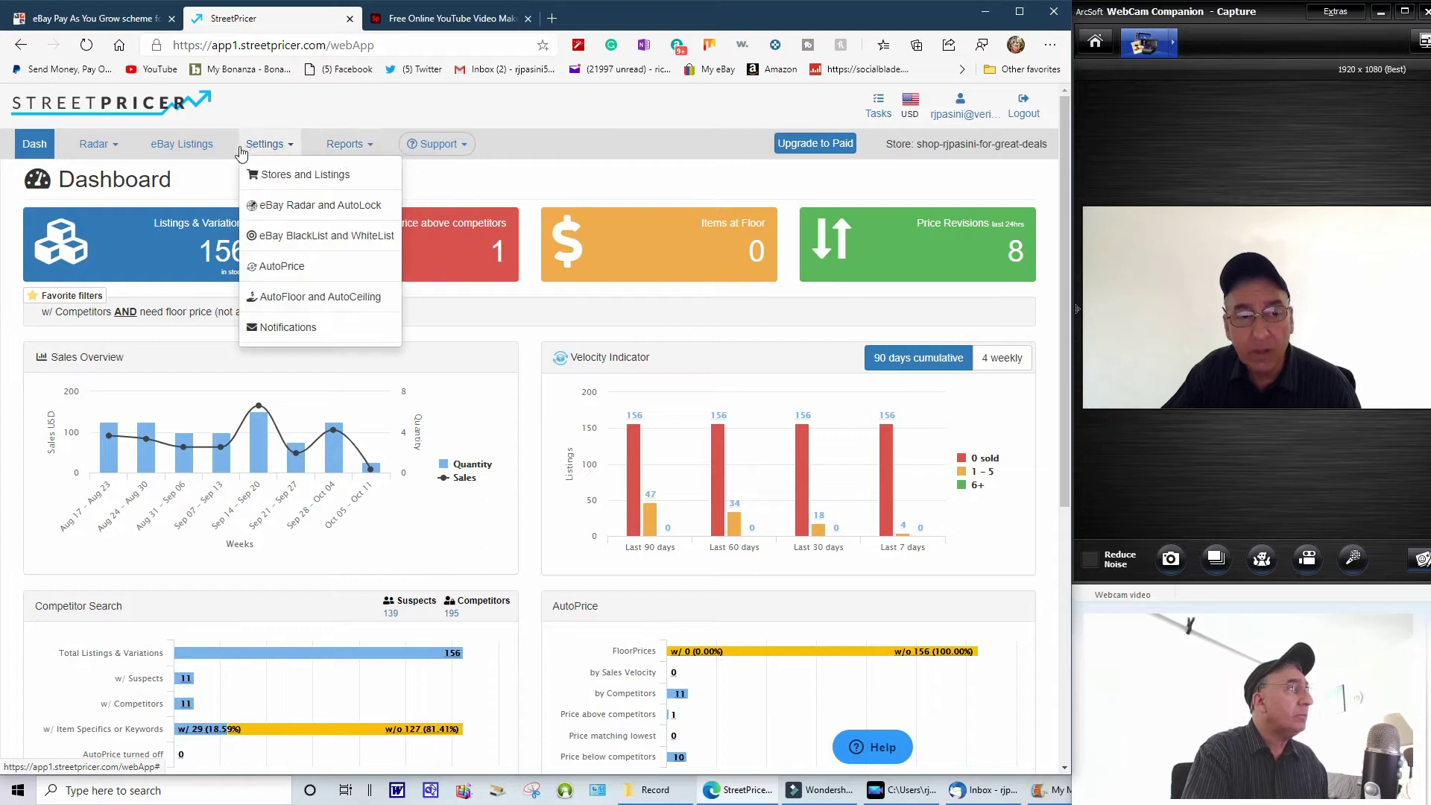
left_click(192, 151)
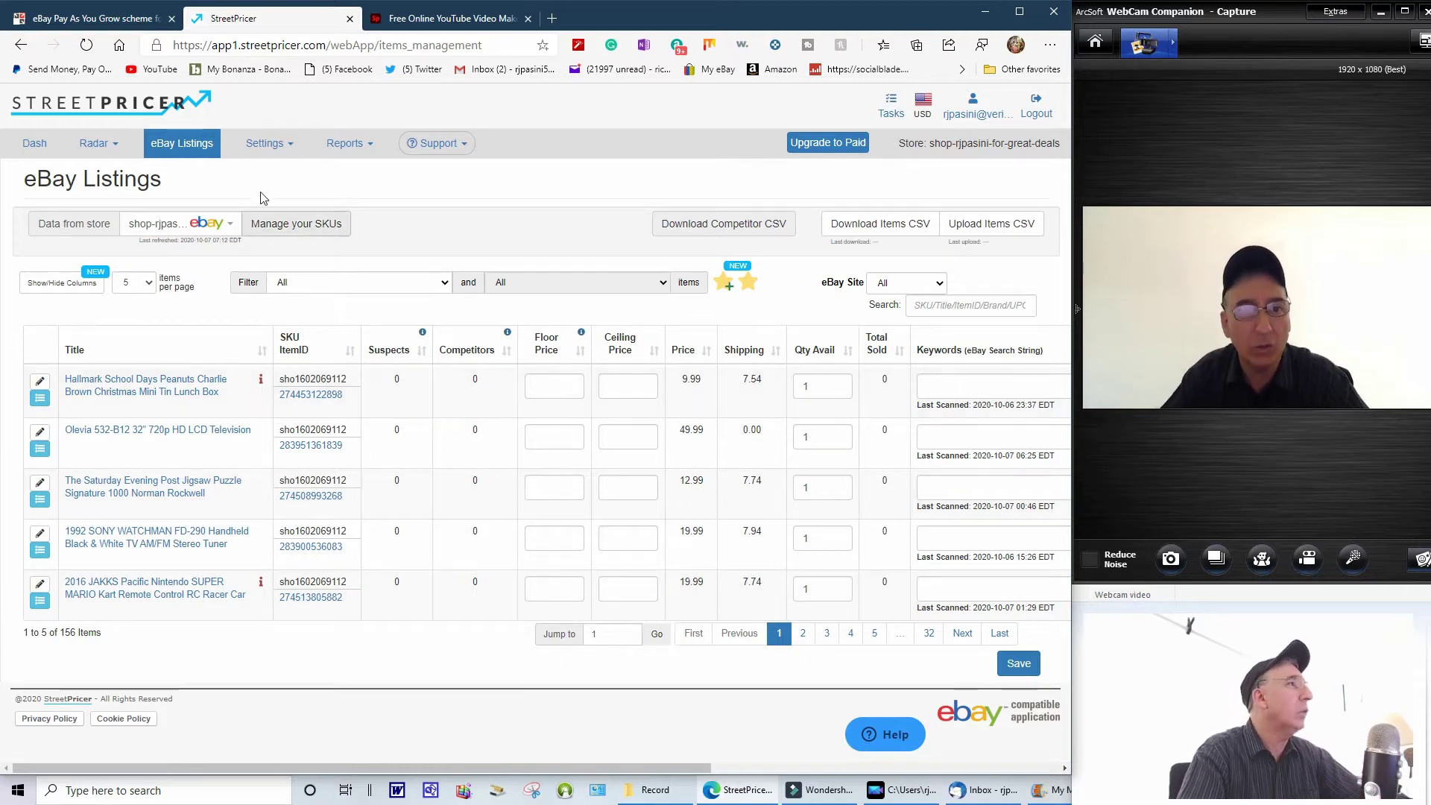
Step: Open the Radar list of competitors and compare the store's item prices with the competing listings
left_click(104, 145)
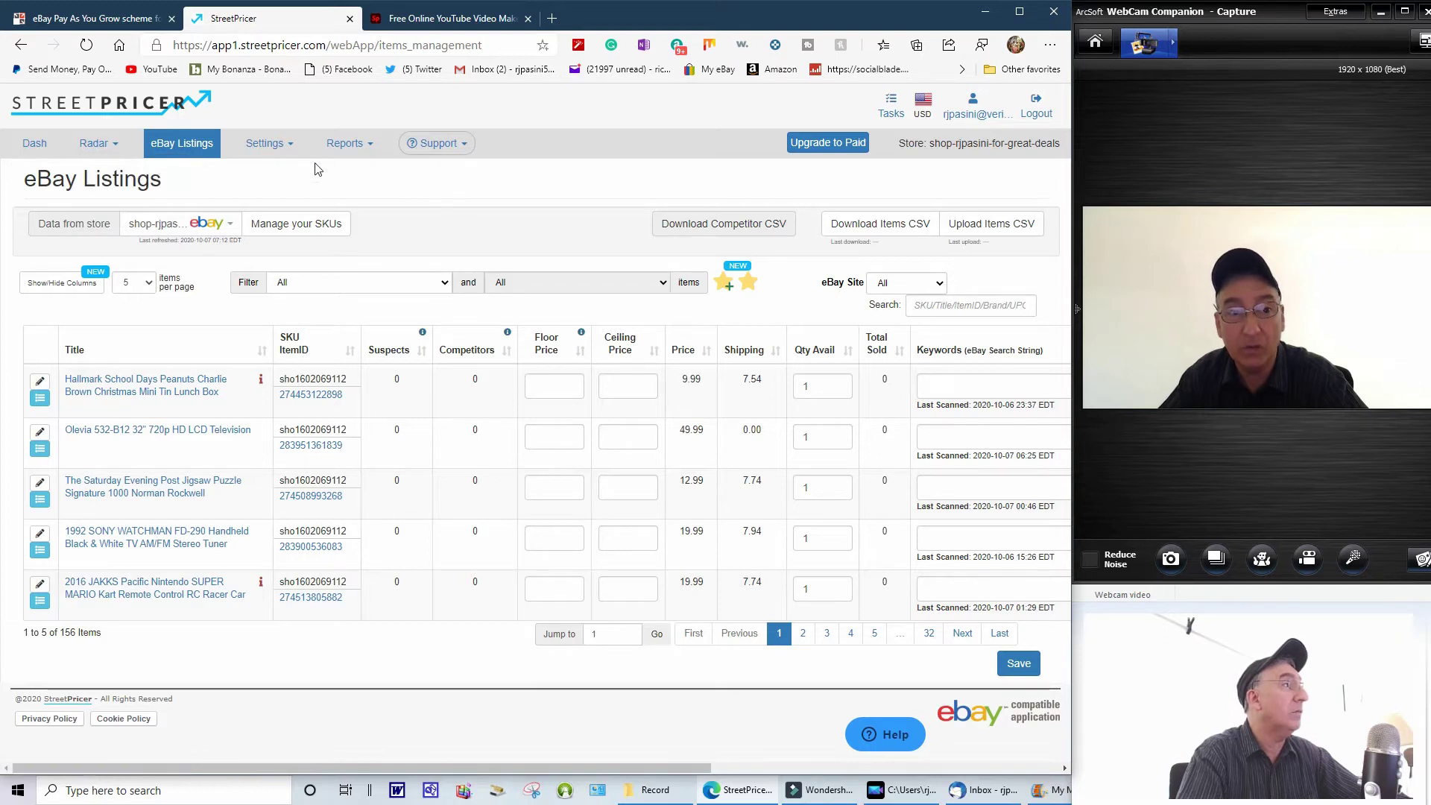
mouse_move(105, 149)
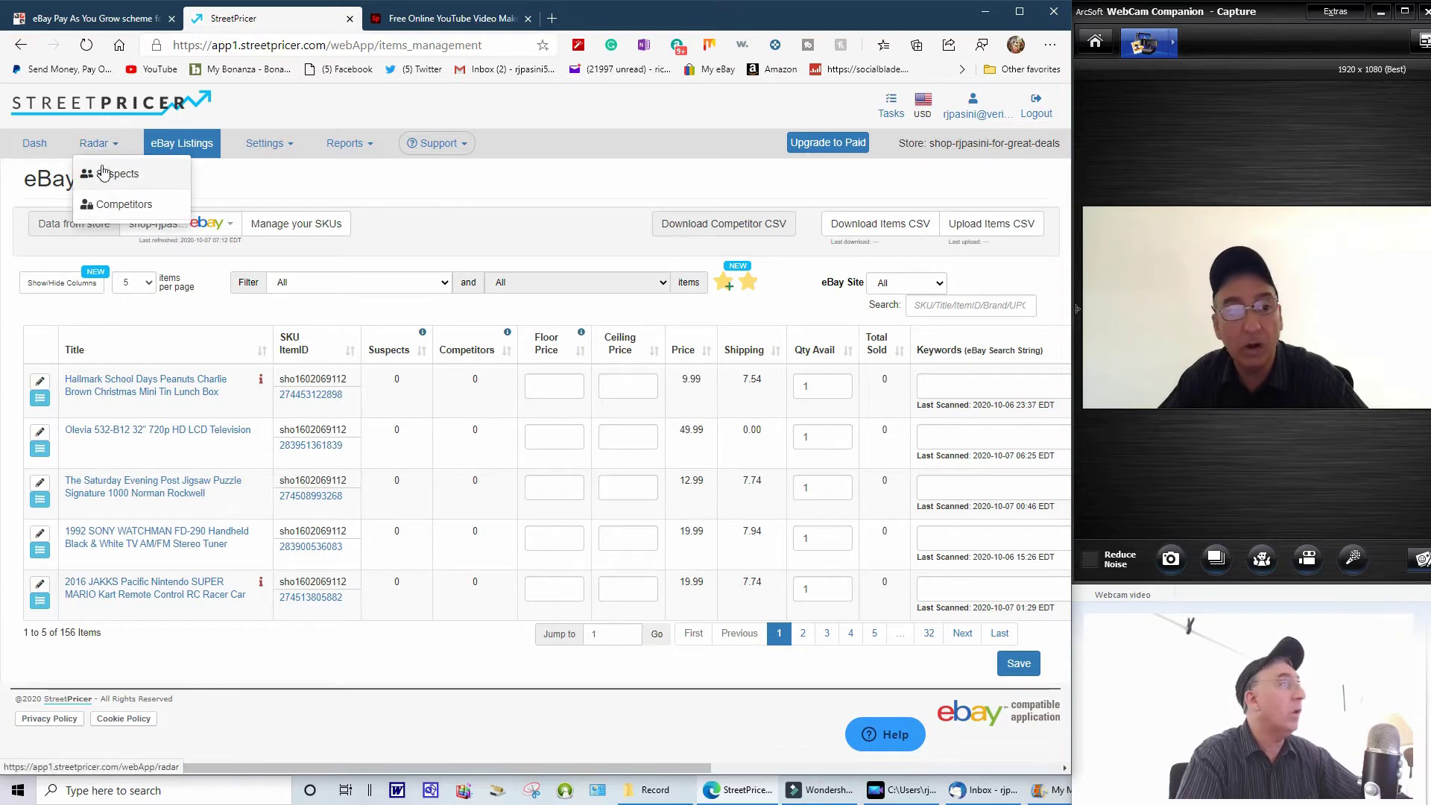
left_click(112, 206)
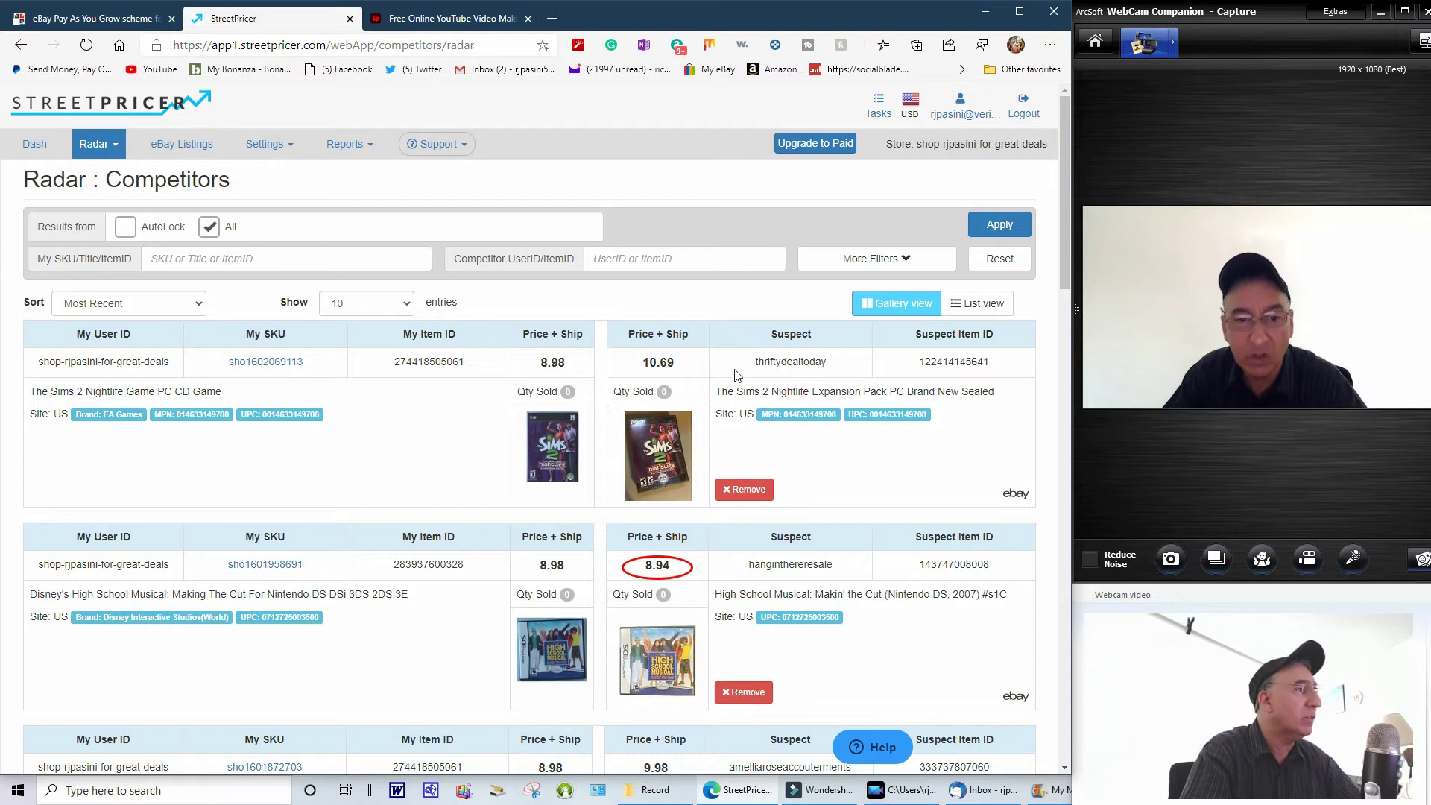
scroll(738, 377, "down", 3)
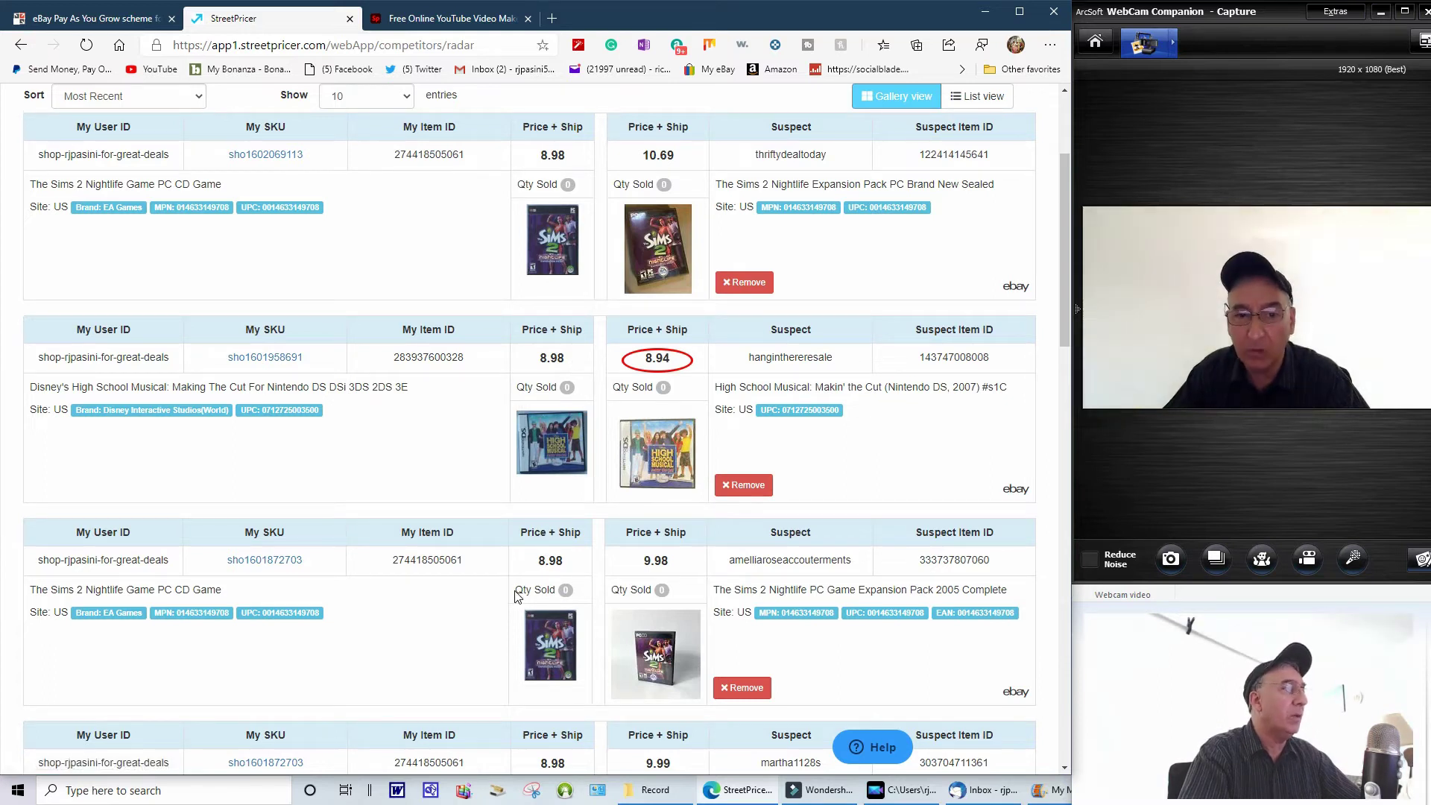
scroll(468, 530, "down", 2)
scroll(468, 530, "down", 2)
scroll(468, 530, "down", 2)
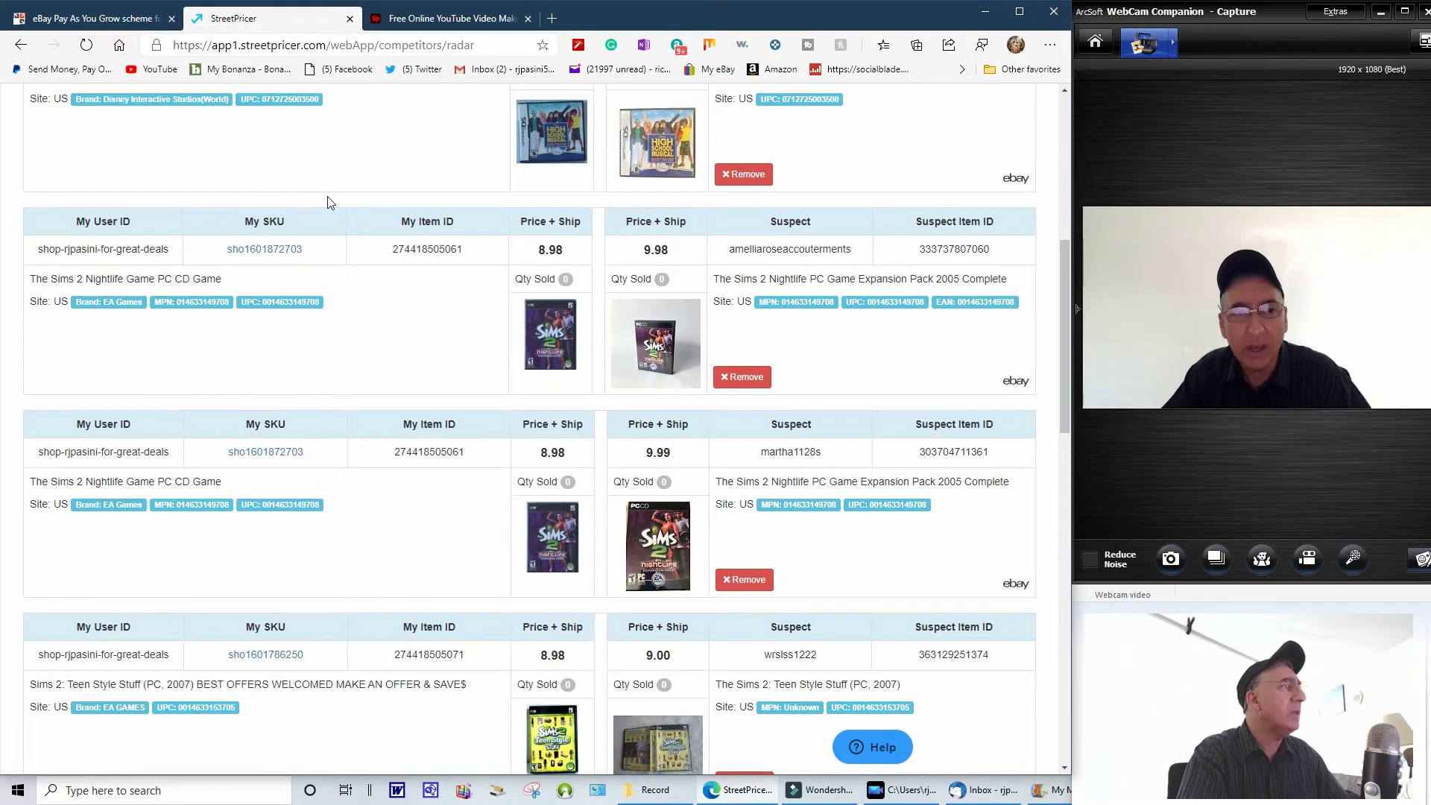
scroll(280, 231, "up", 7)
Step: Open the Radar list of suspects and examine all matched listings on its first page, including prices and quantities sold
left_click(111, 145)
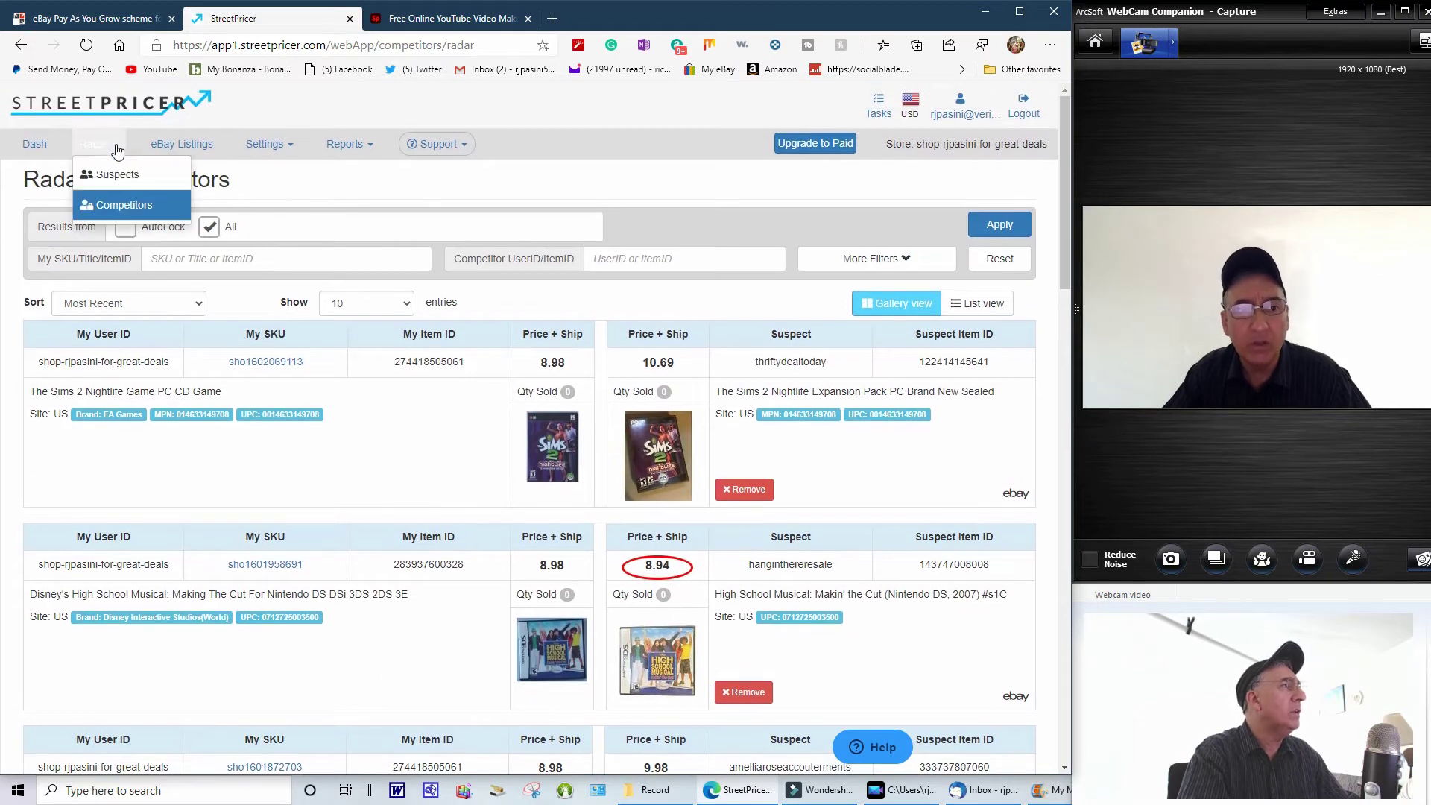
left_click(111, 176)
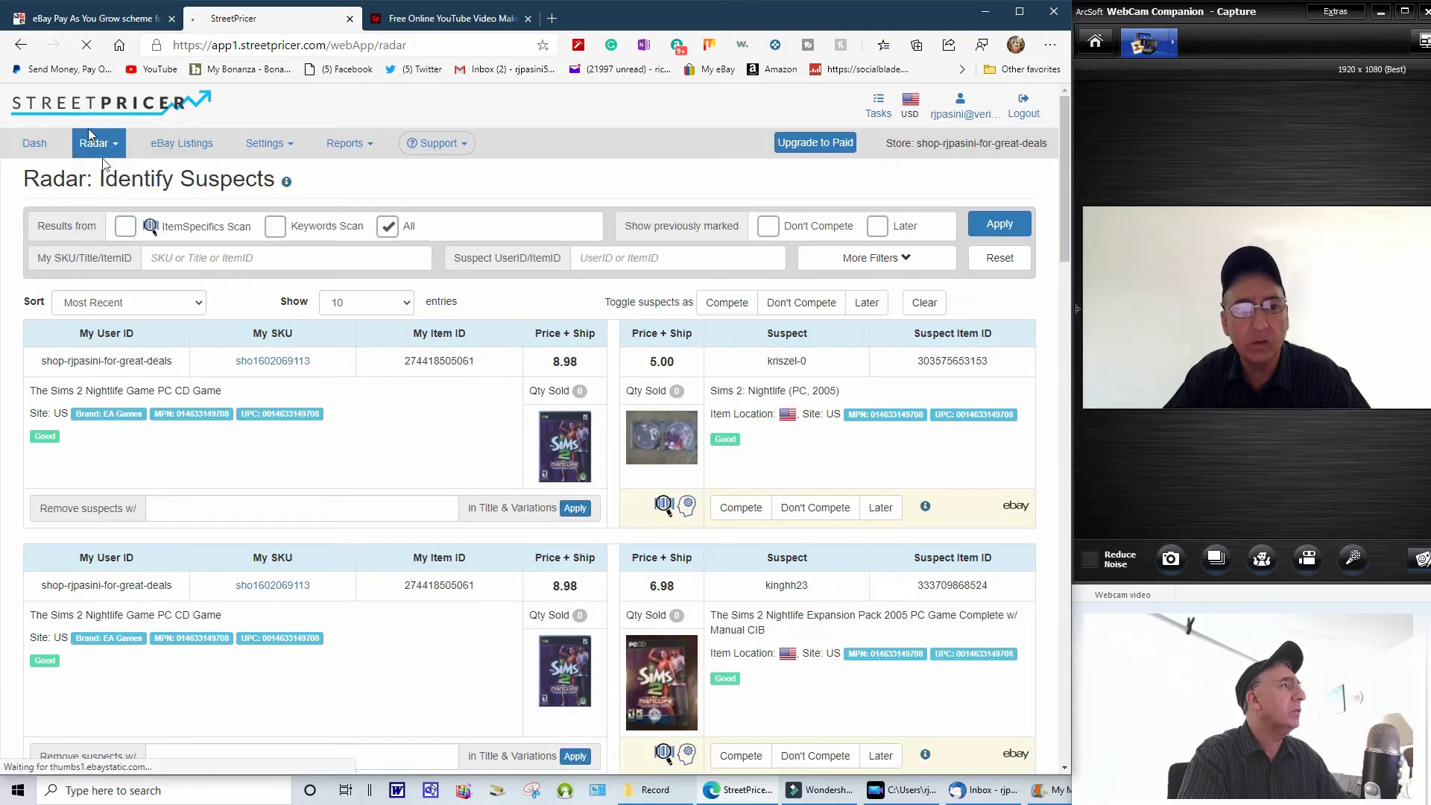
left_click(108, 153)
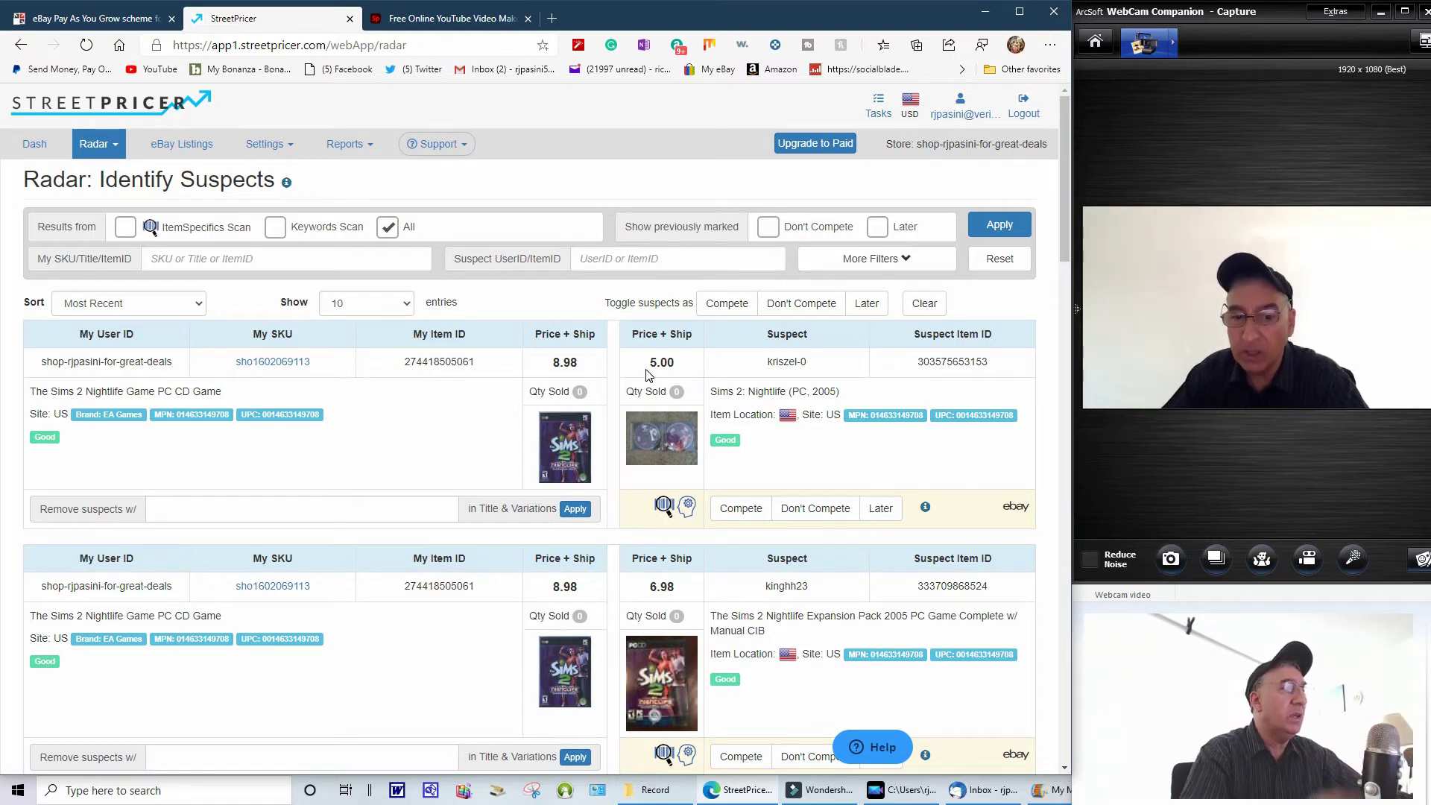
scroll(647, 375, "down", 6)
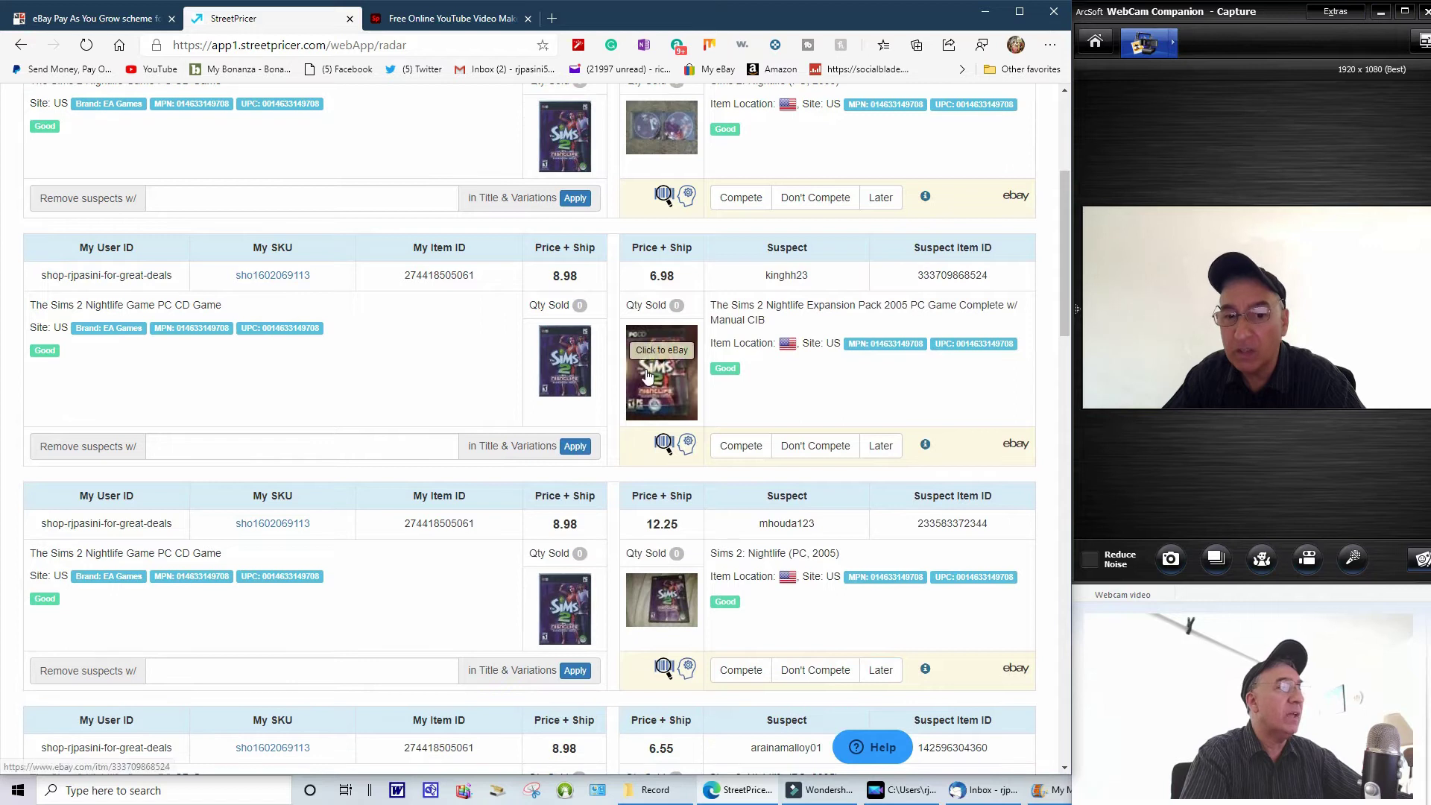
scroll(647, 375, "down", 3)
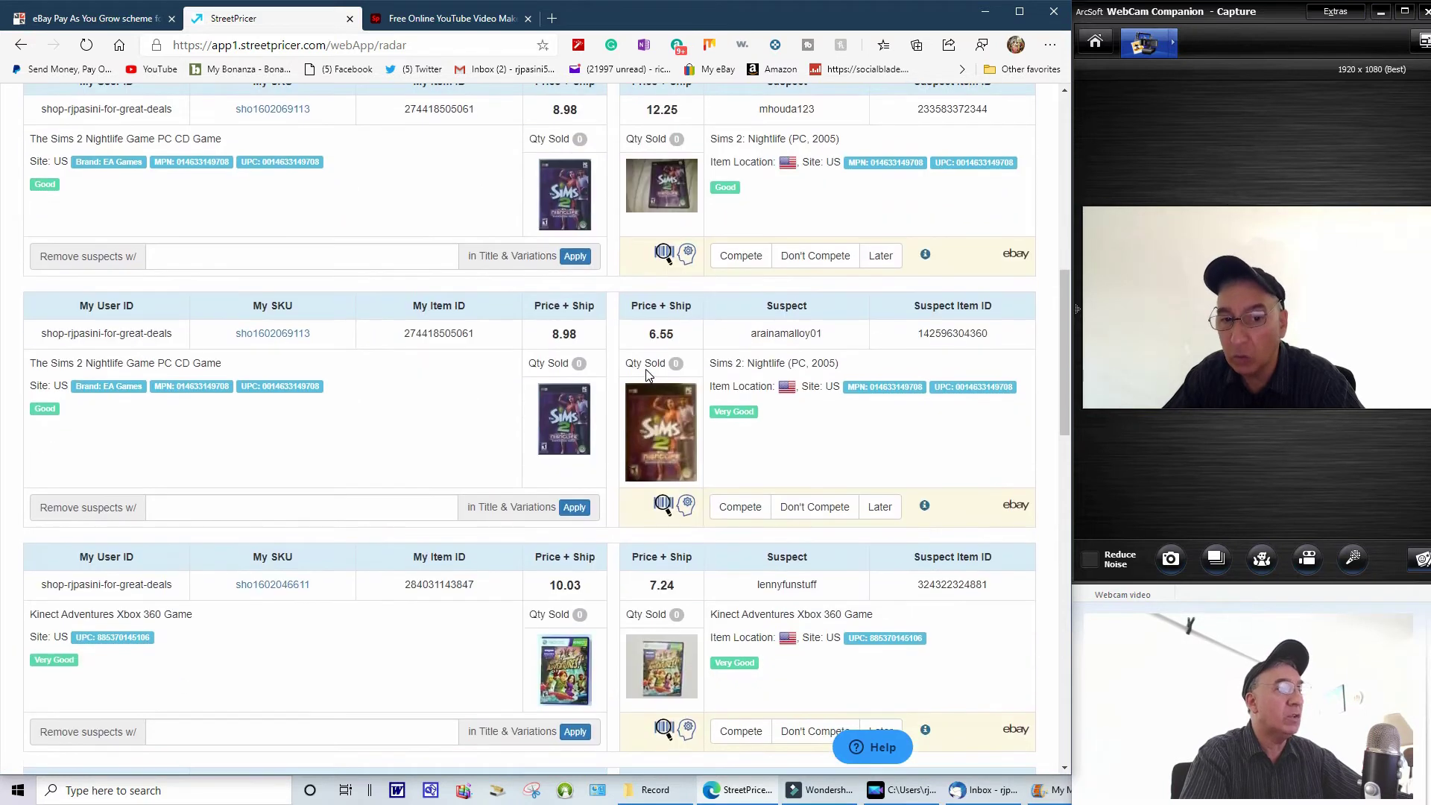
scroll(647, 375, "down", 3)
scroll(647, 375, "down", 1)
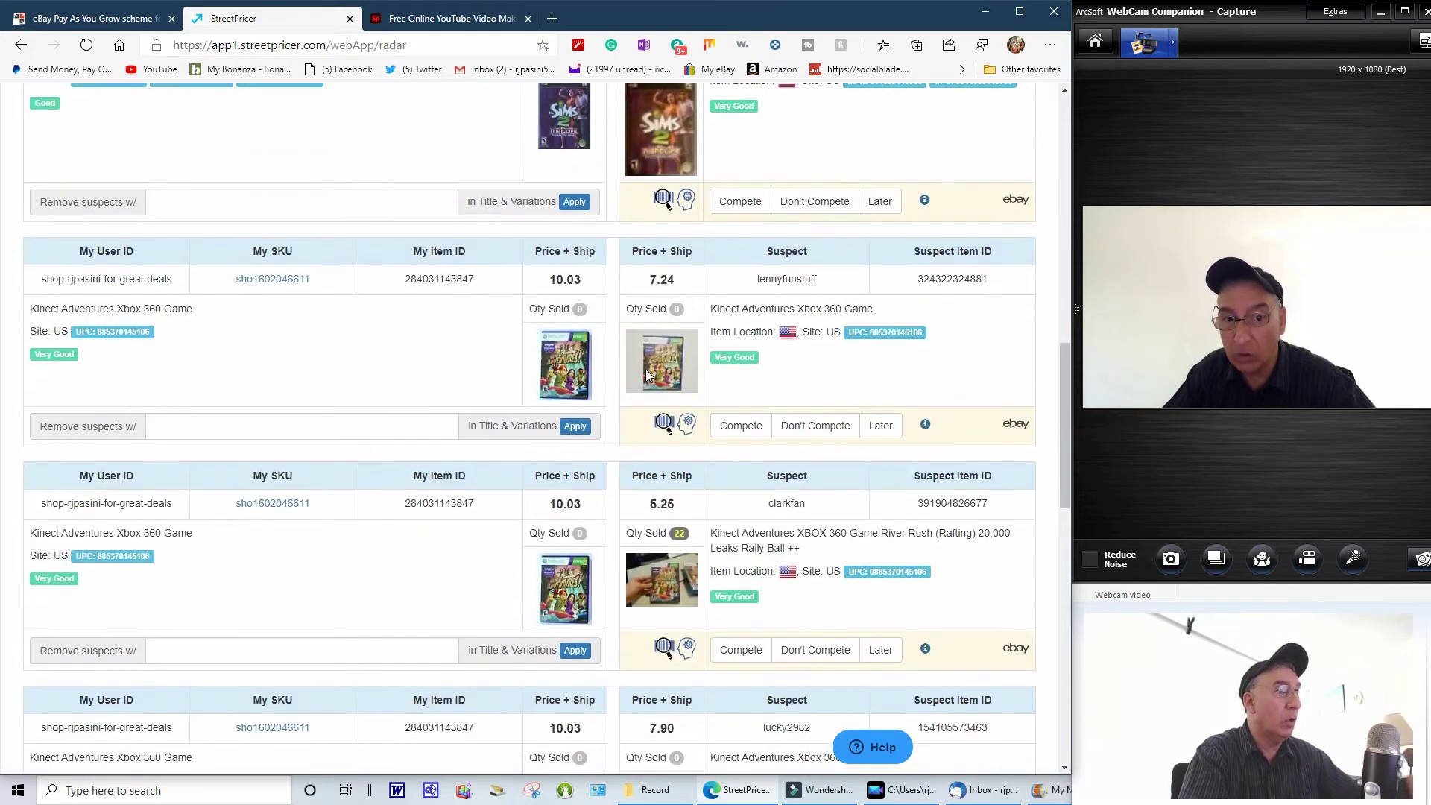
scroll(647, 375, "down", 3)
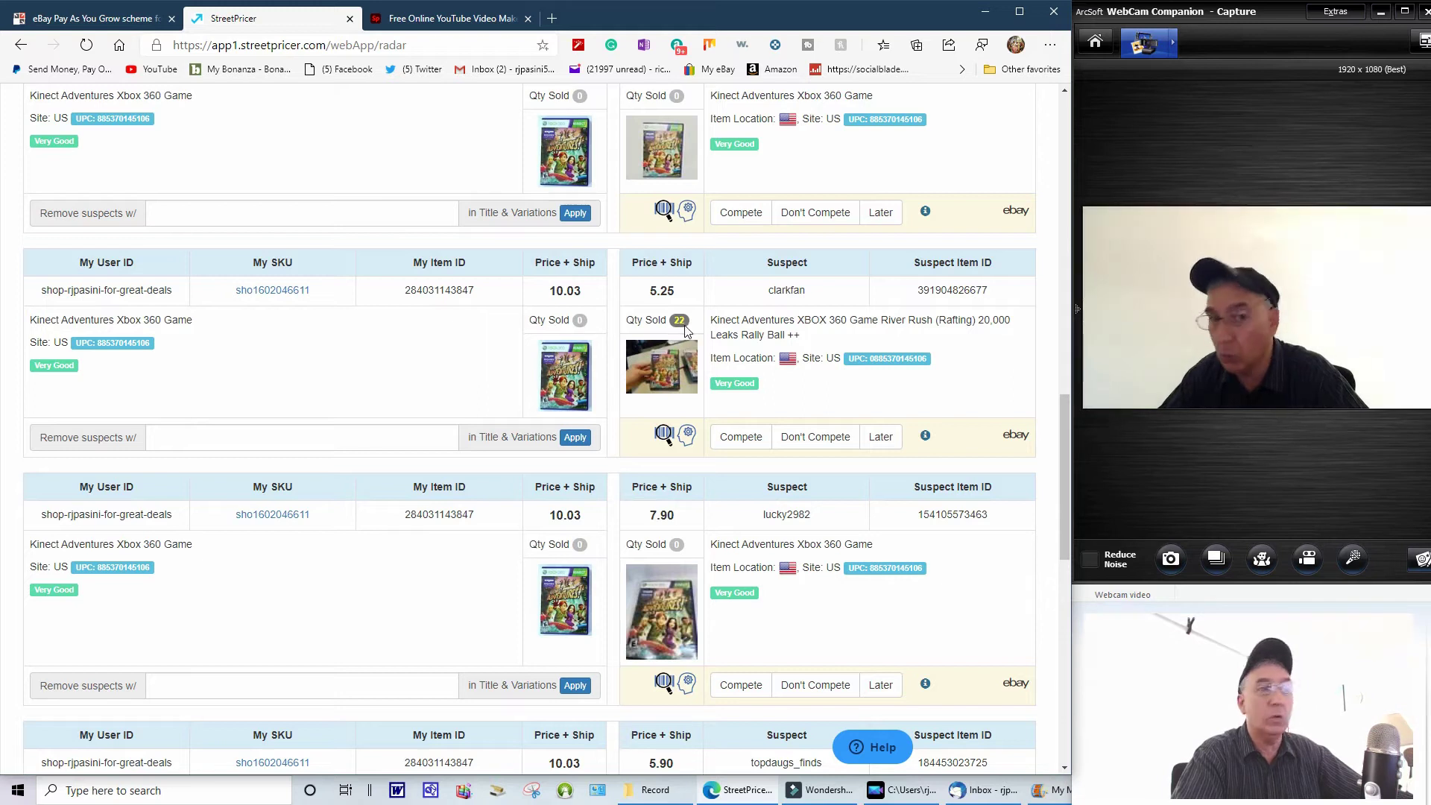
scroll(686, 330, "down", 3)
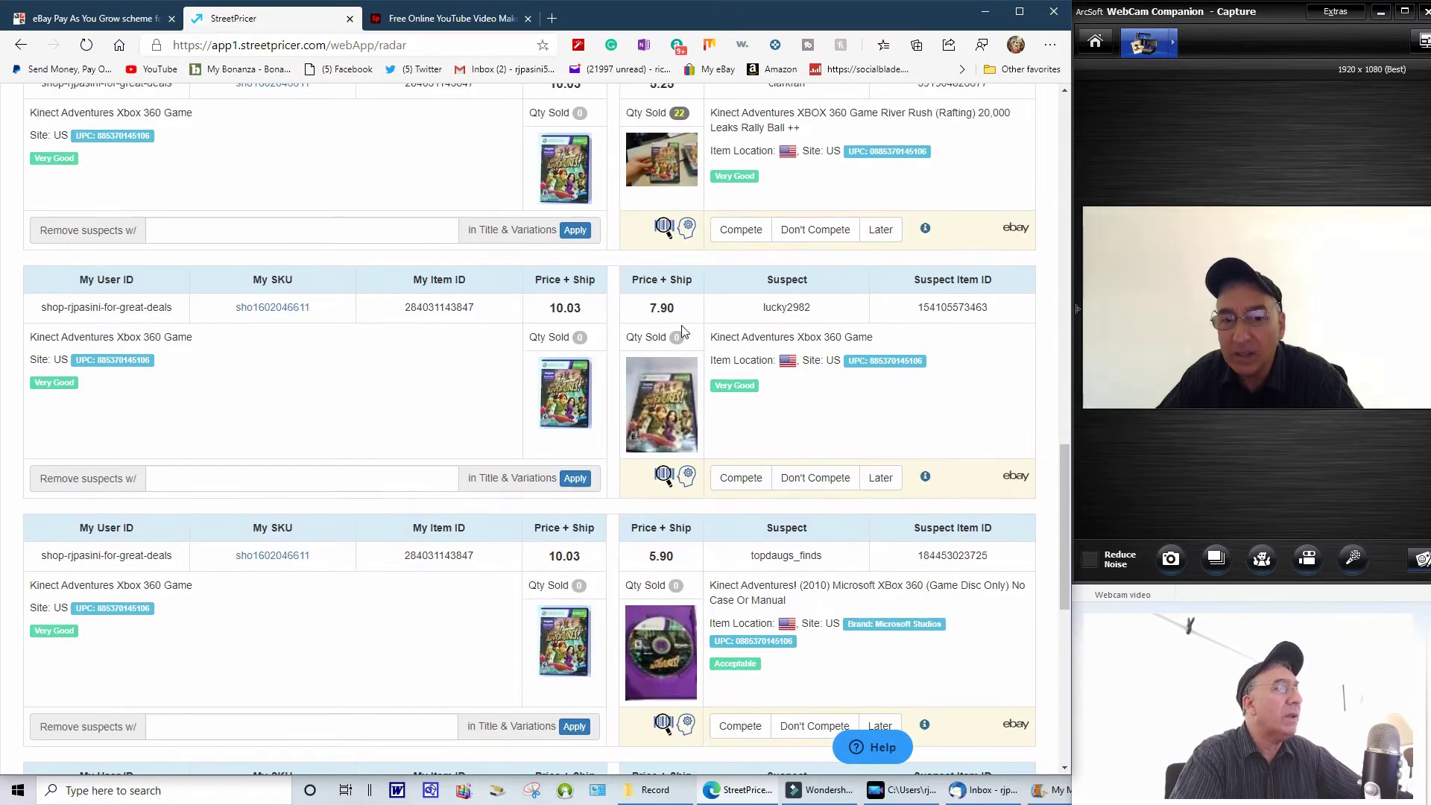
scroll(686, 331, "down", 4)
scroll(683, 332, "down", 5)
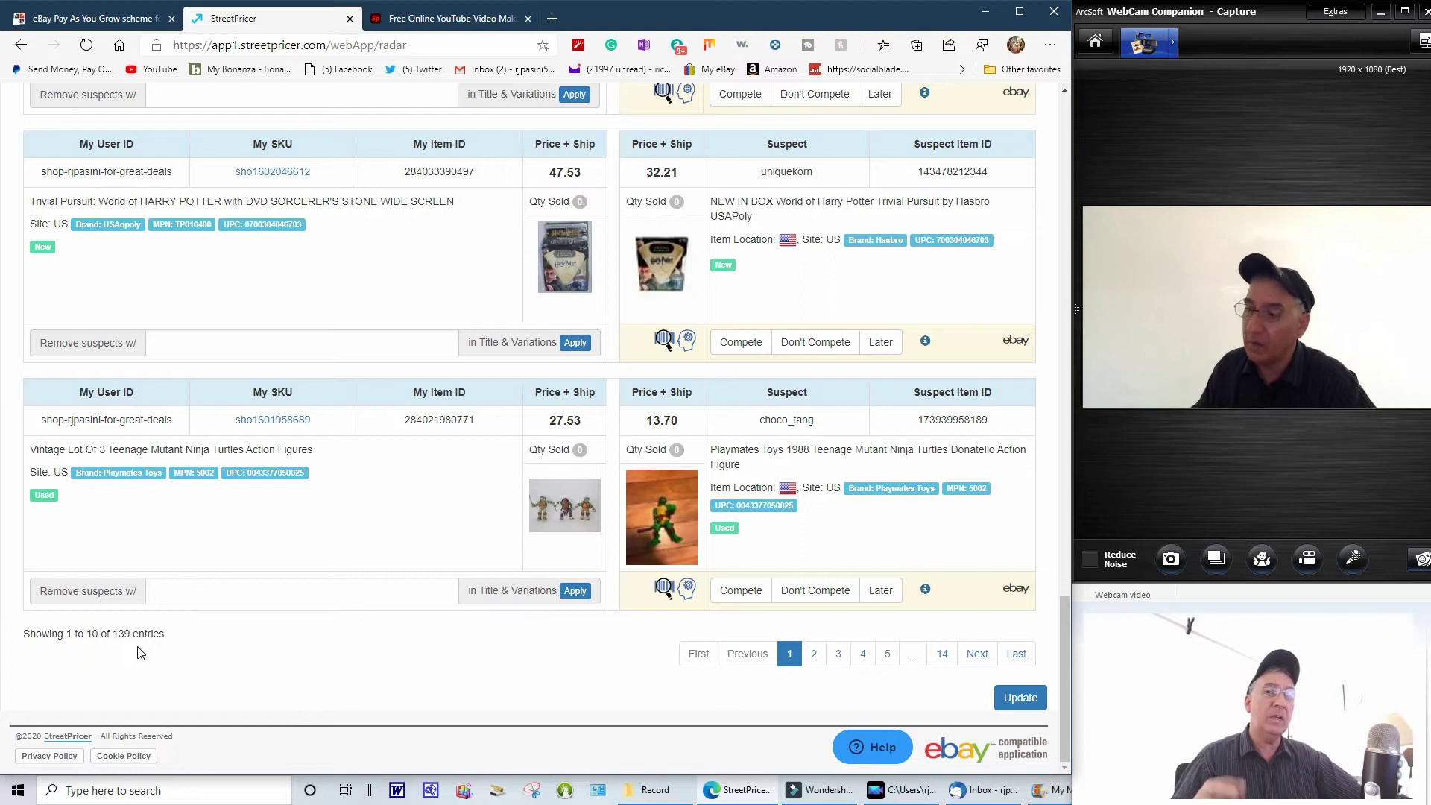
scroll(165, 661, "up", 15)
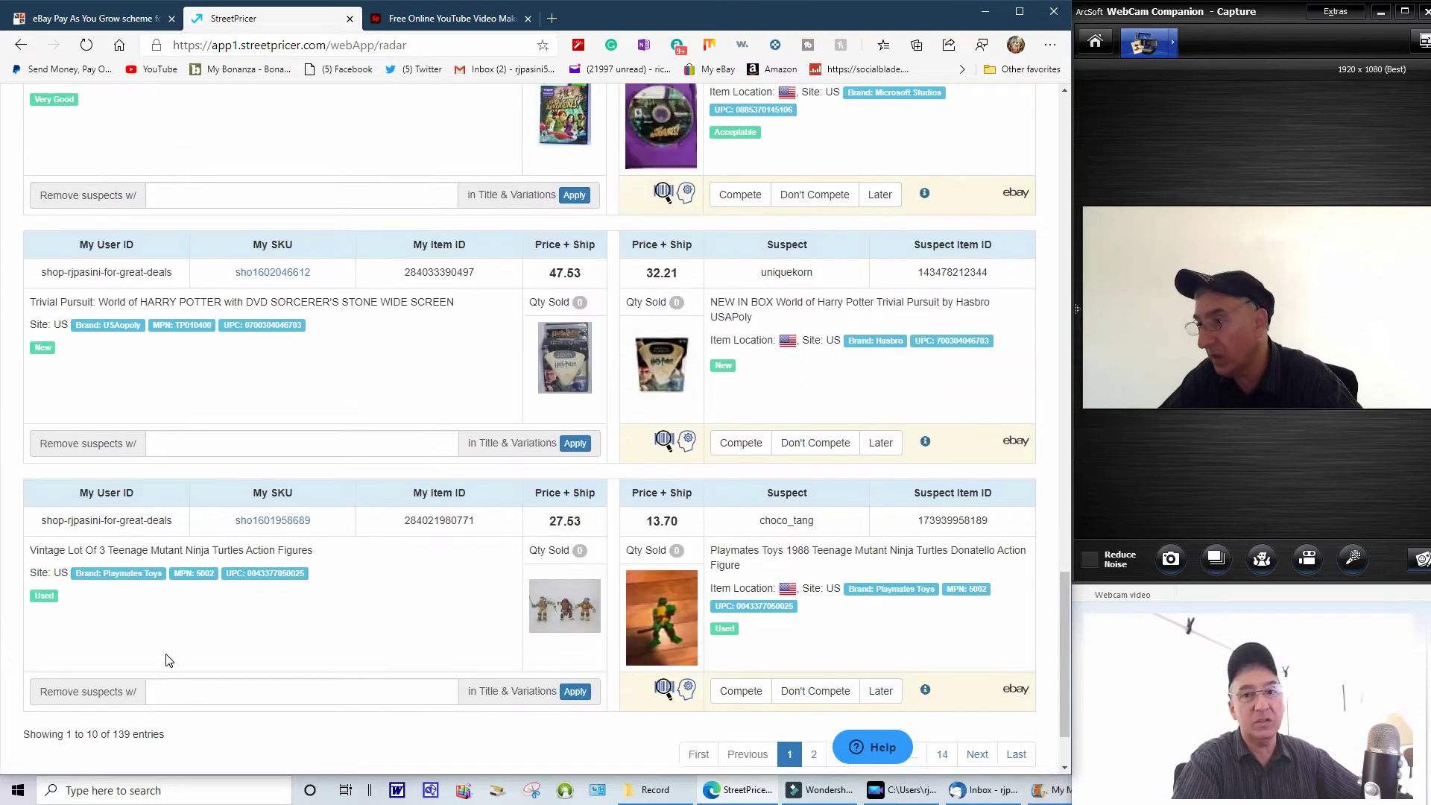
scroll(166, 660, "up", 10)
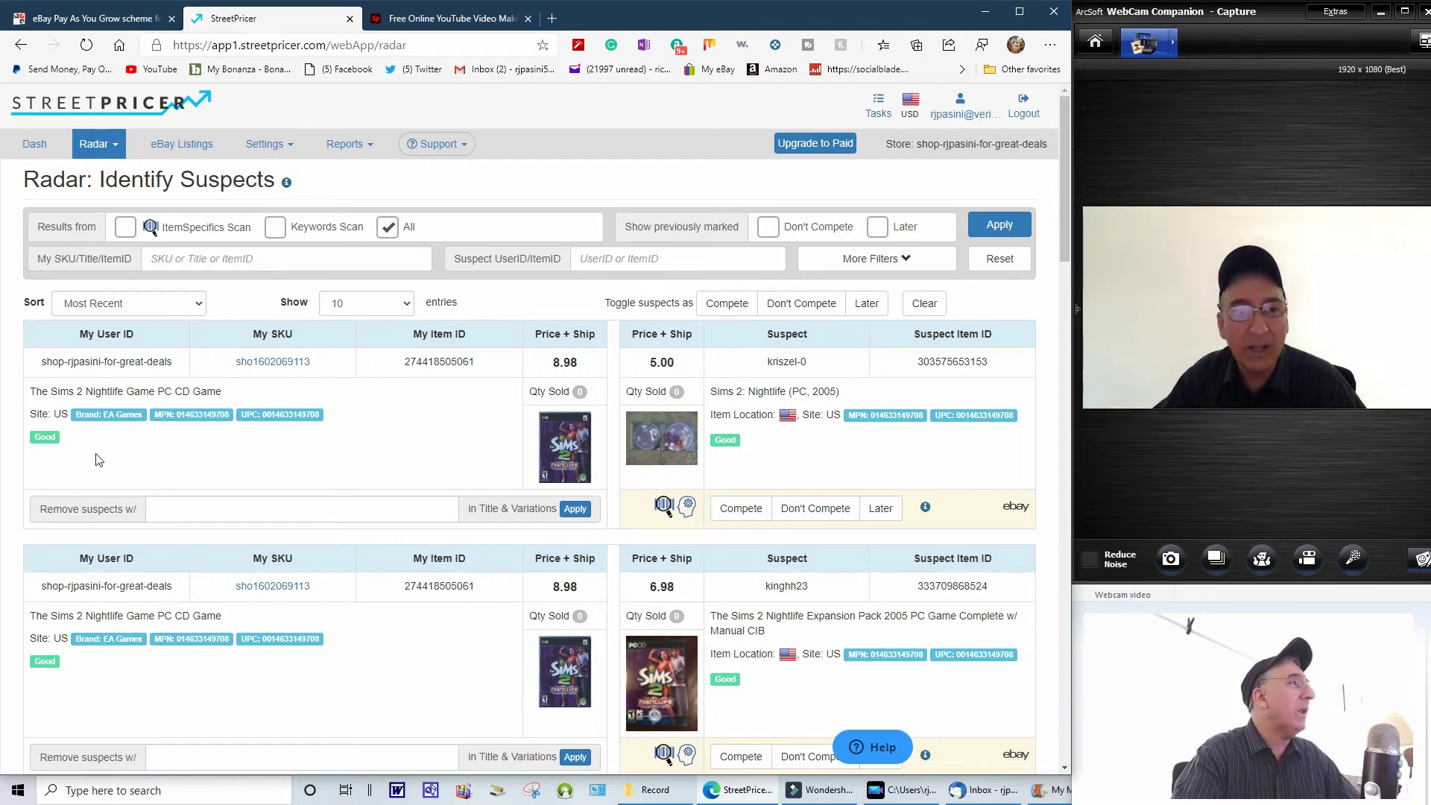
Step: Return to the Dashboard and review the sales, velocity, competitor search, AutoPrice and price revision charts
left_click(31, 144)
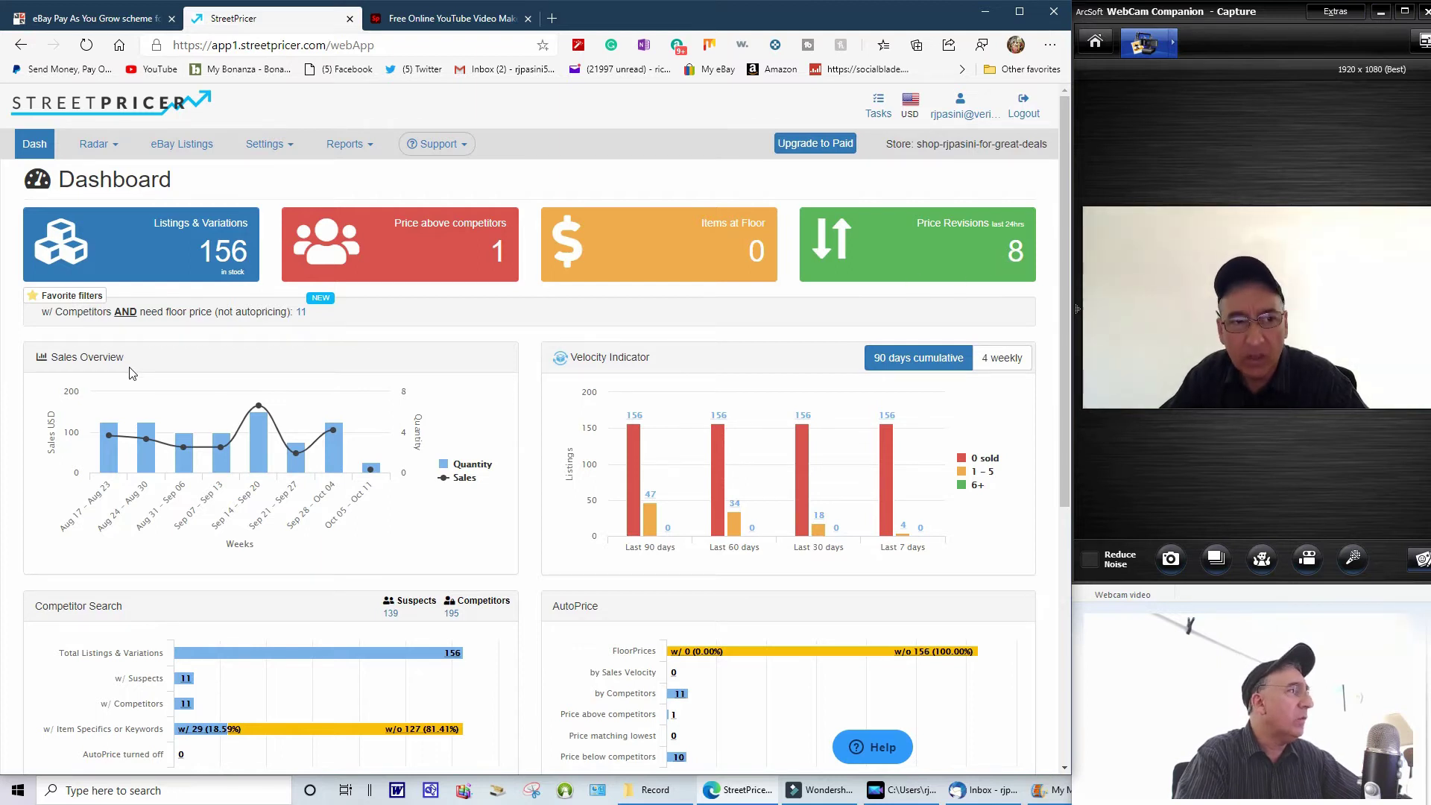
scroll(152, 357, "down", 1)
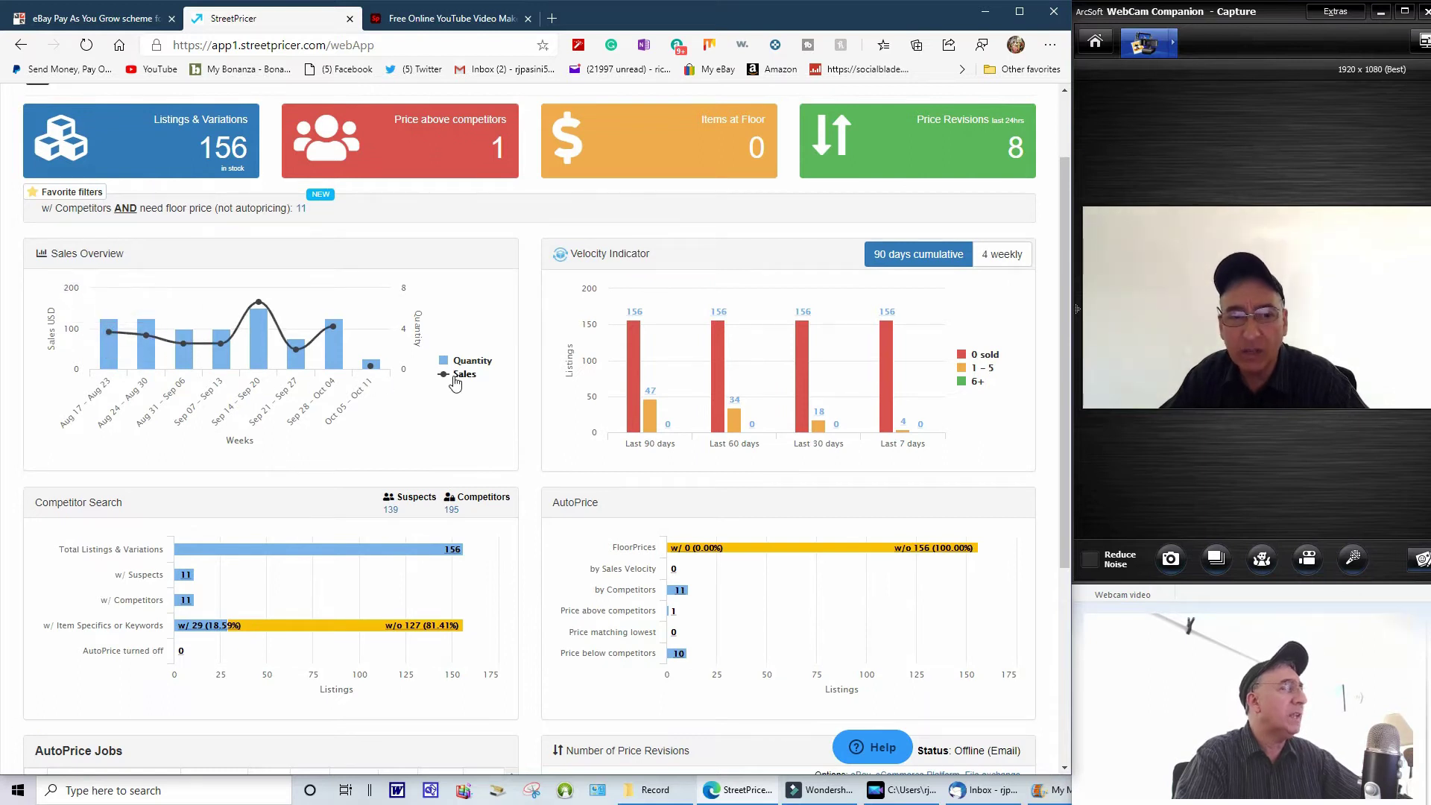
mouse_move(385, 372)
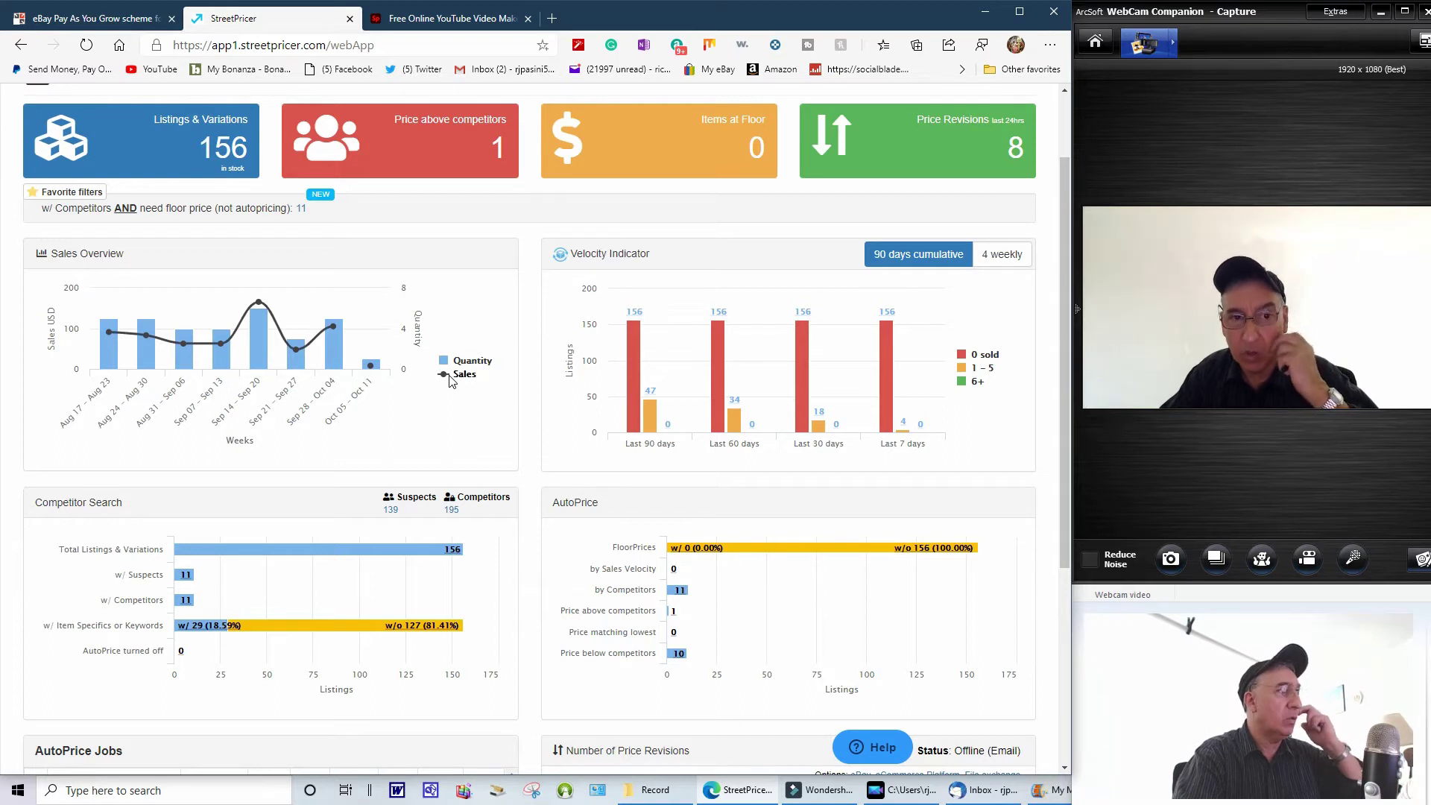
mouse_move(336, 339)
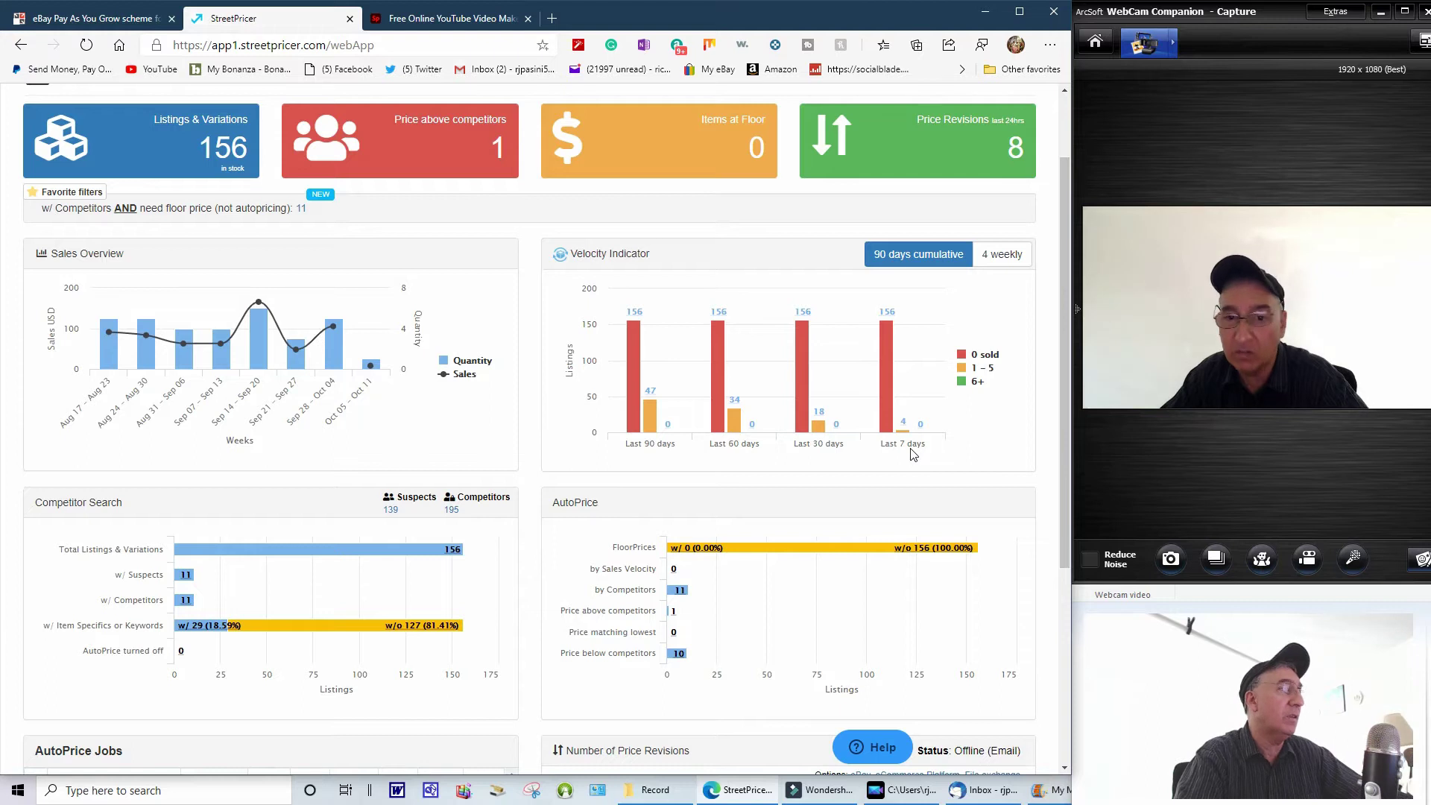
scroll(496, 438, "down", 3)
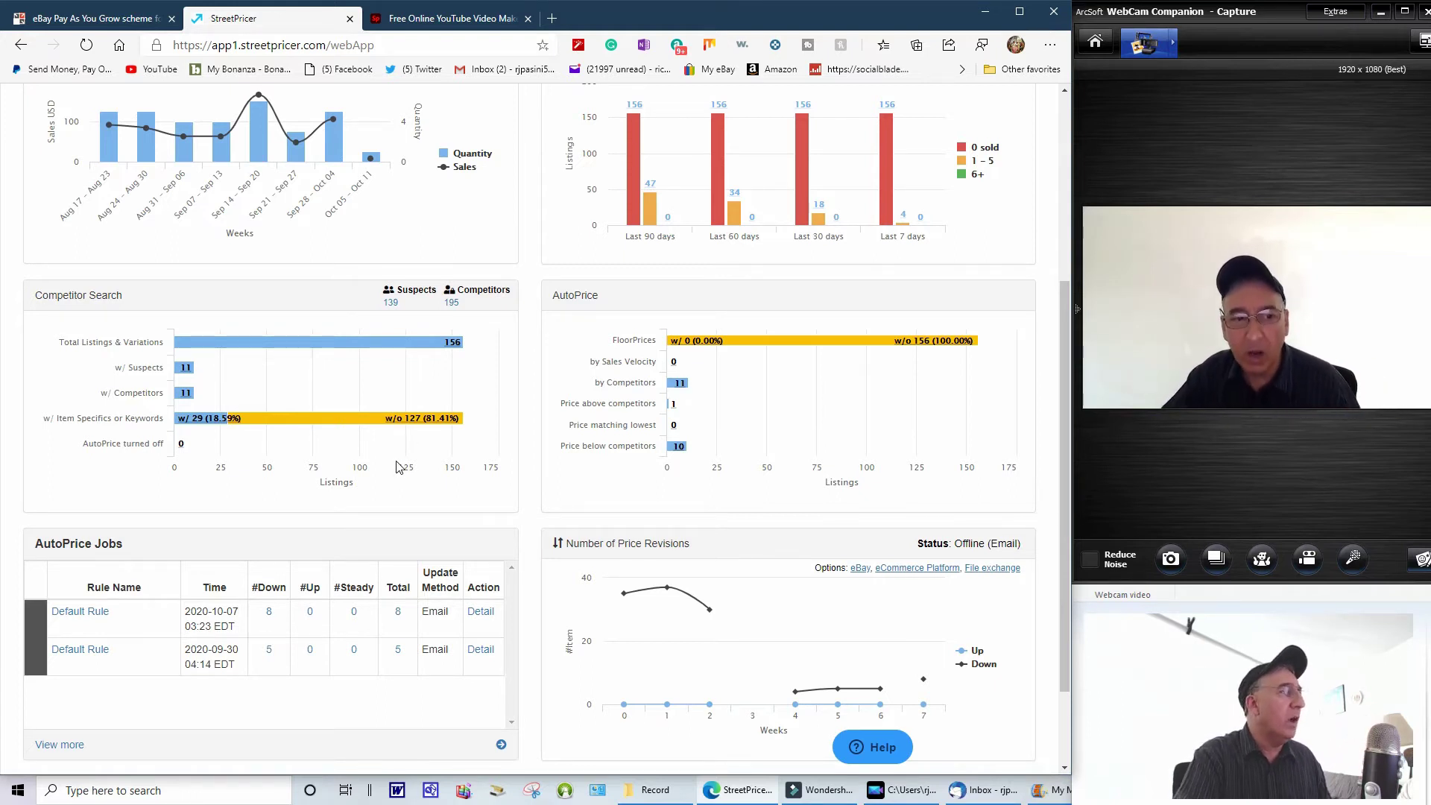
scroll(365, 500, "down", 2)
scroll(365, 500, "down", 1)
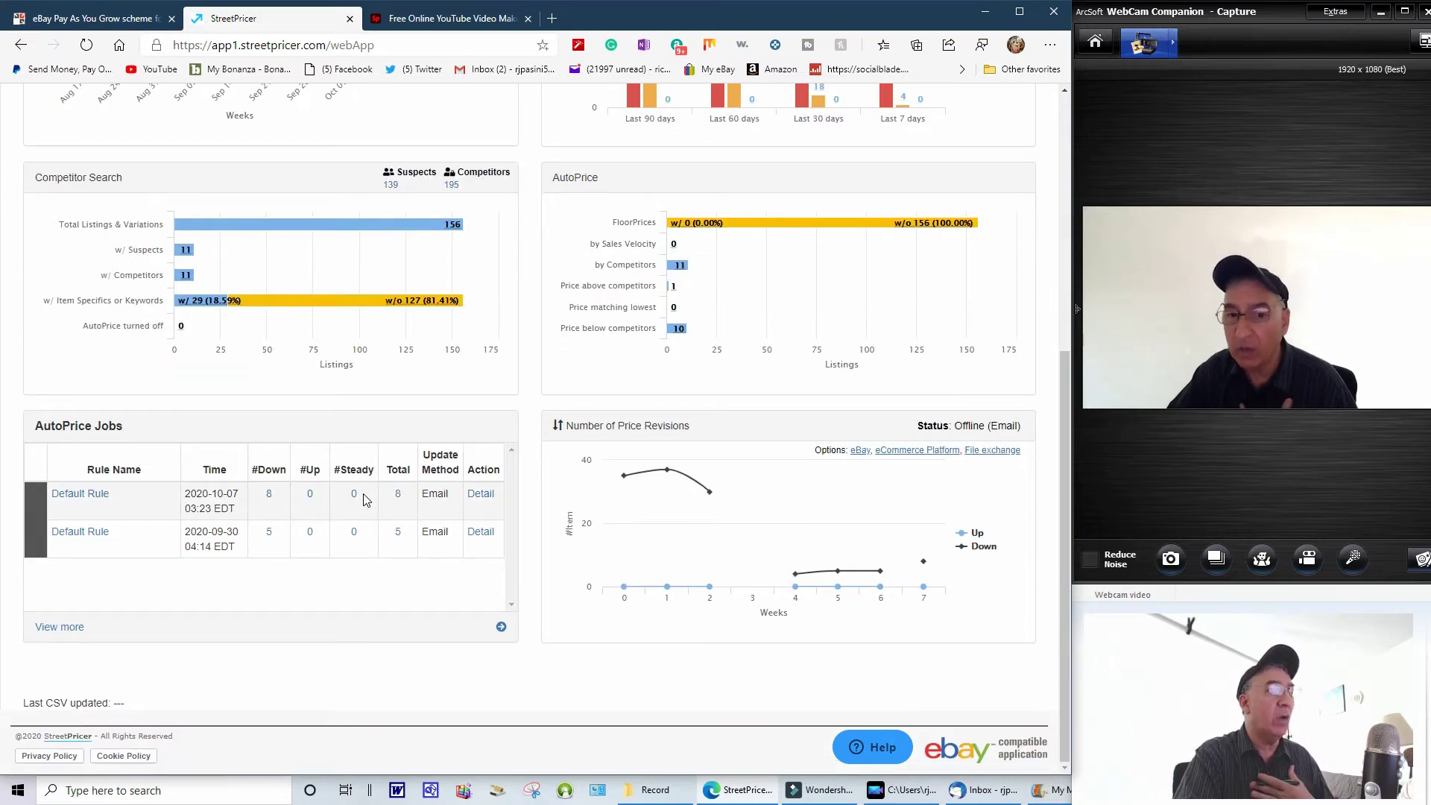
scroll(365, 500, "up", 6)
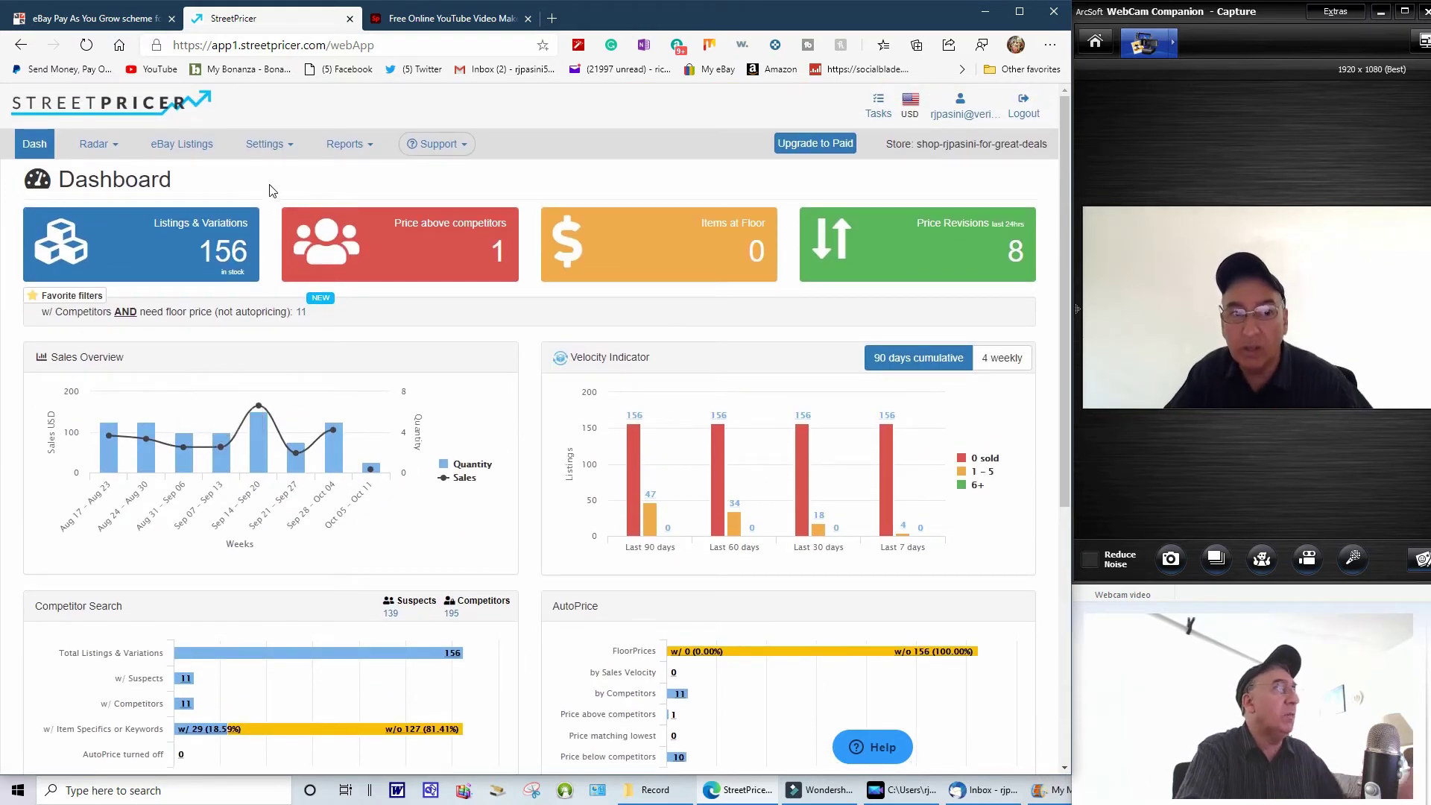
mouse_move(352, 146)
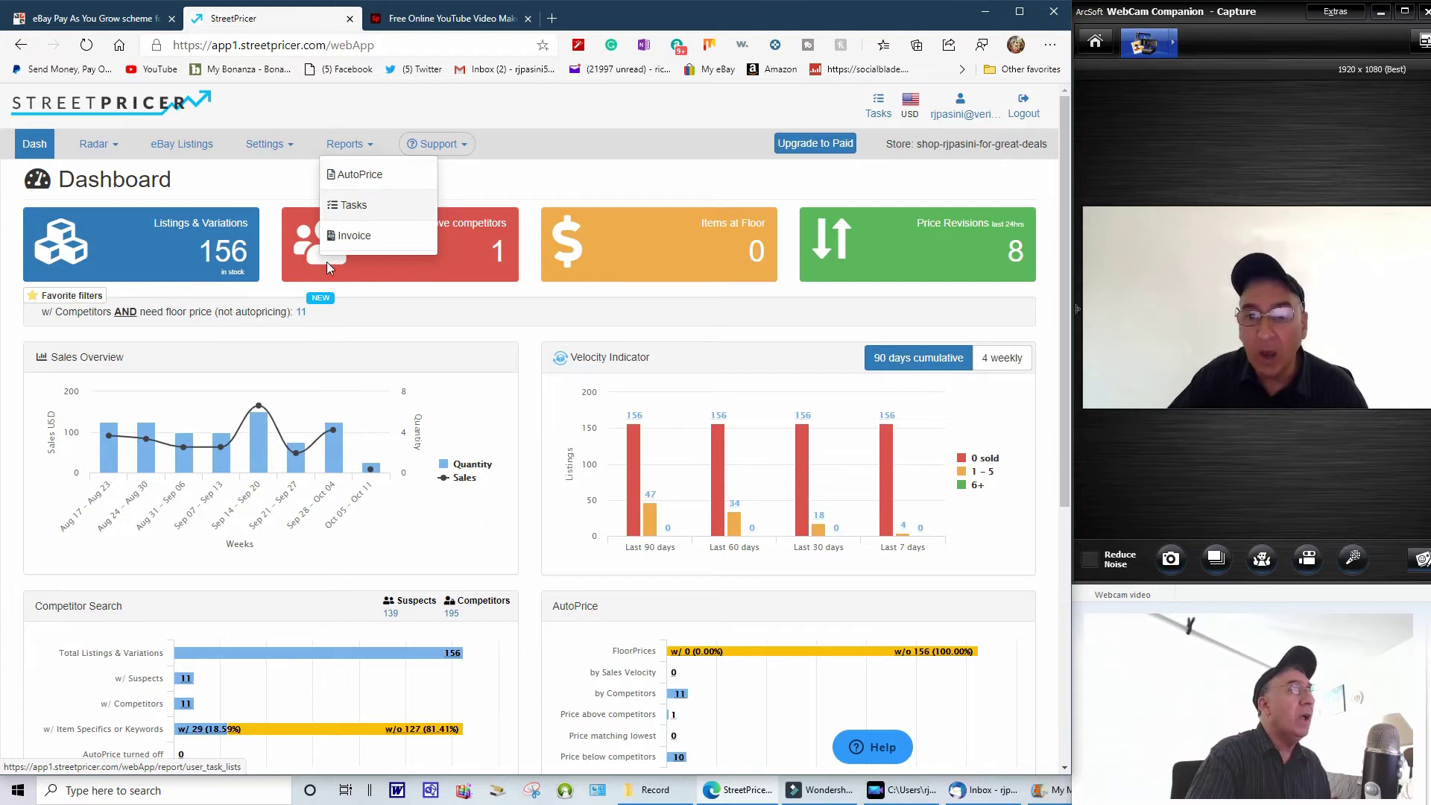
scroll(313, 308, "down", 4)
scroll(313, 308, "up", 4)
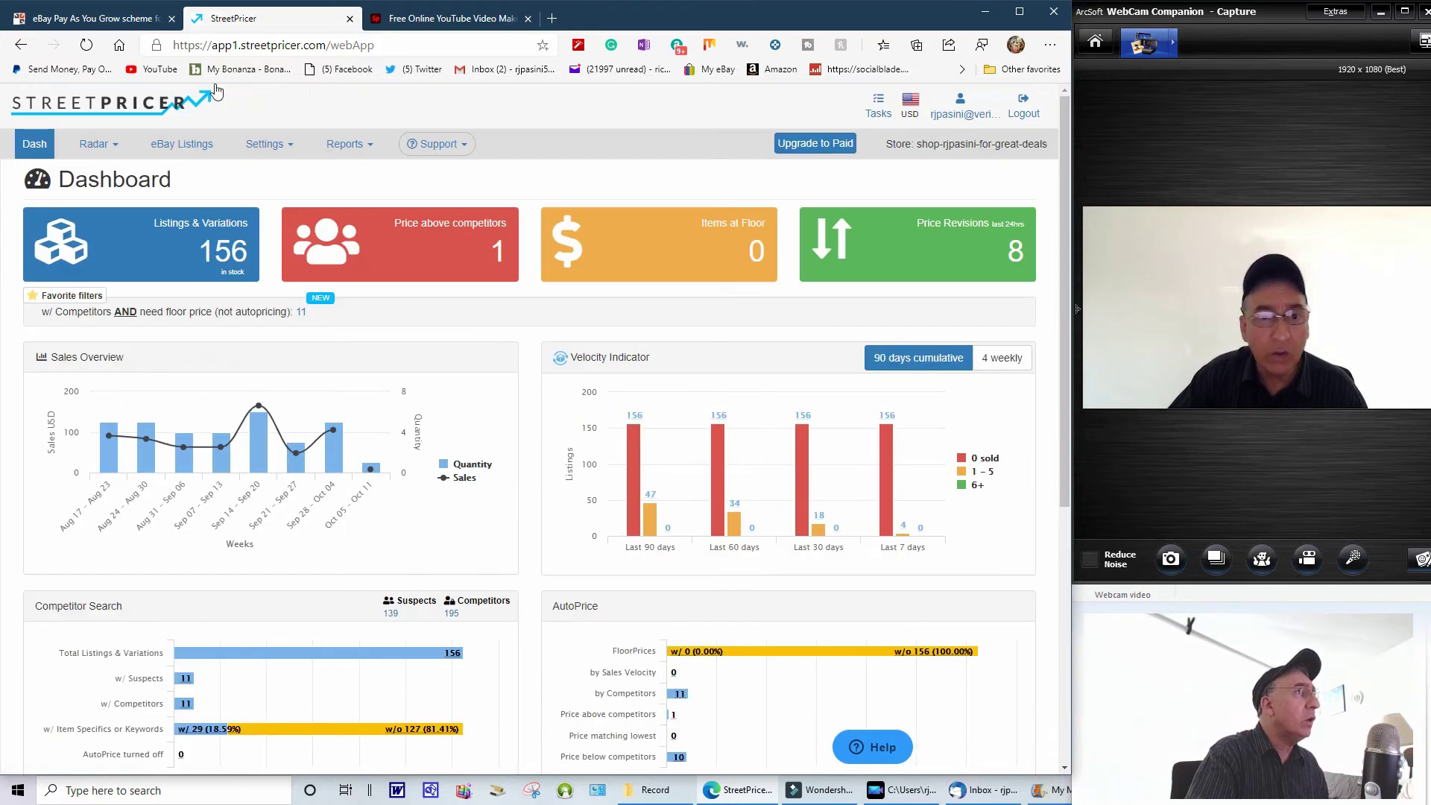
Step: View the AutoPrice report with its jobs and HotList items, followed by the Tasks report
left_click(341, 142)
left_click(346, 178)
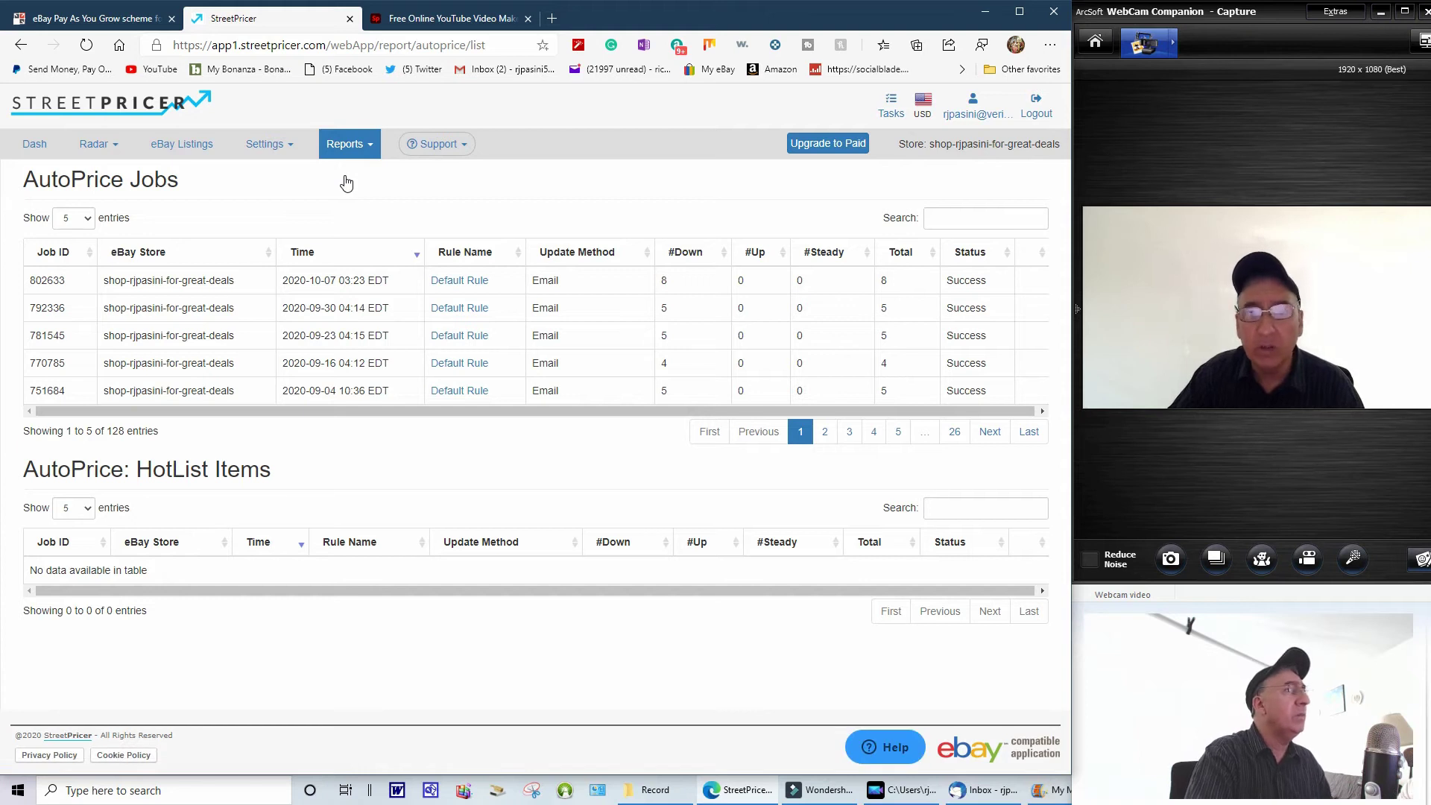
left_click(228, 141)
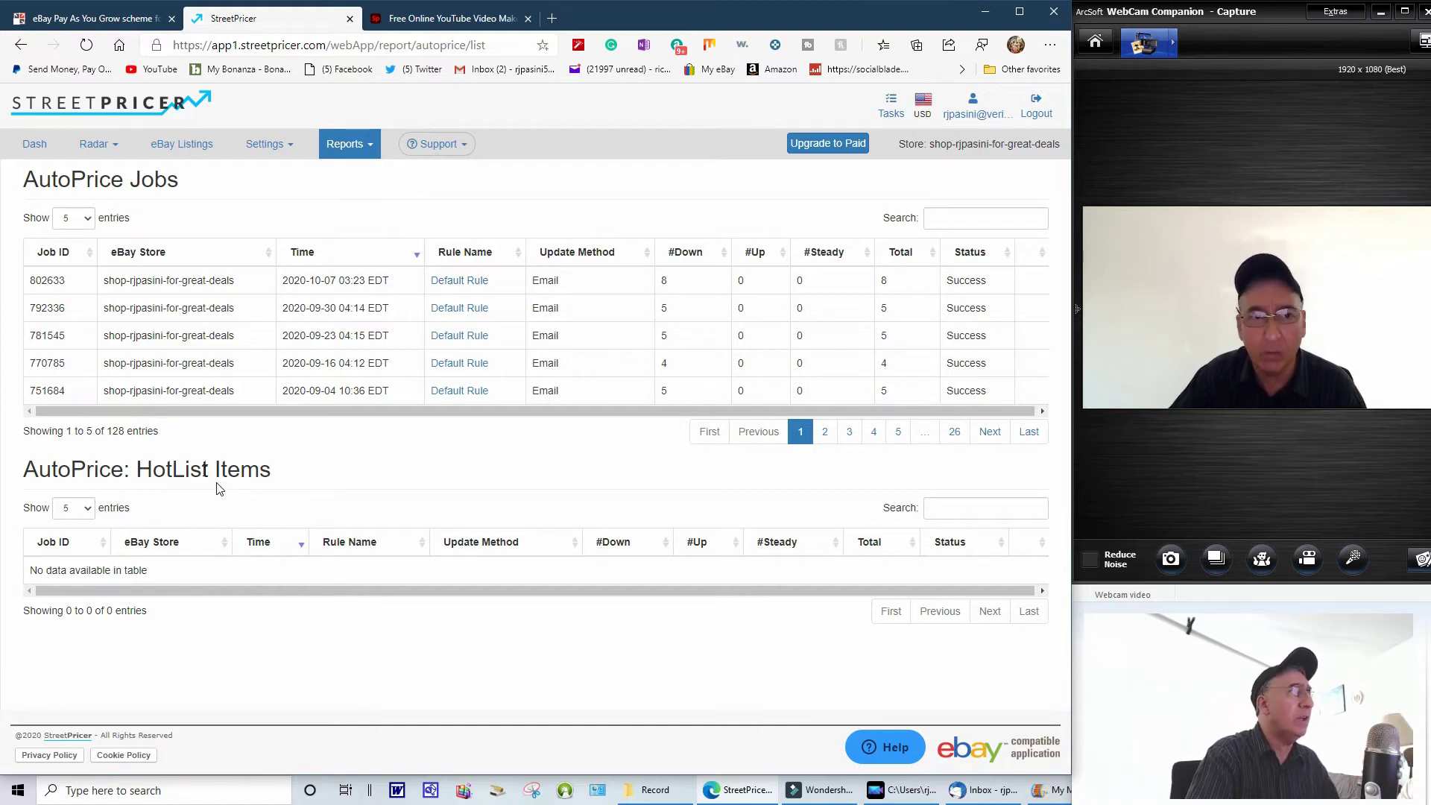
left_click(340, 149)
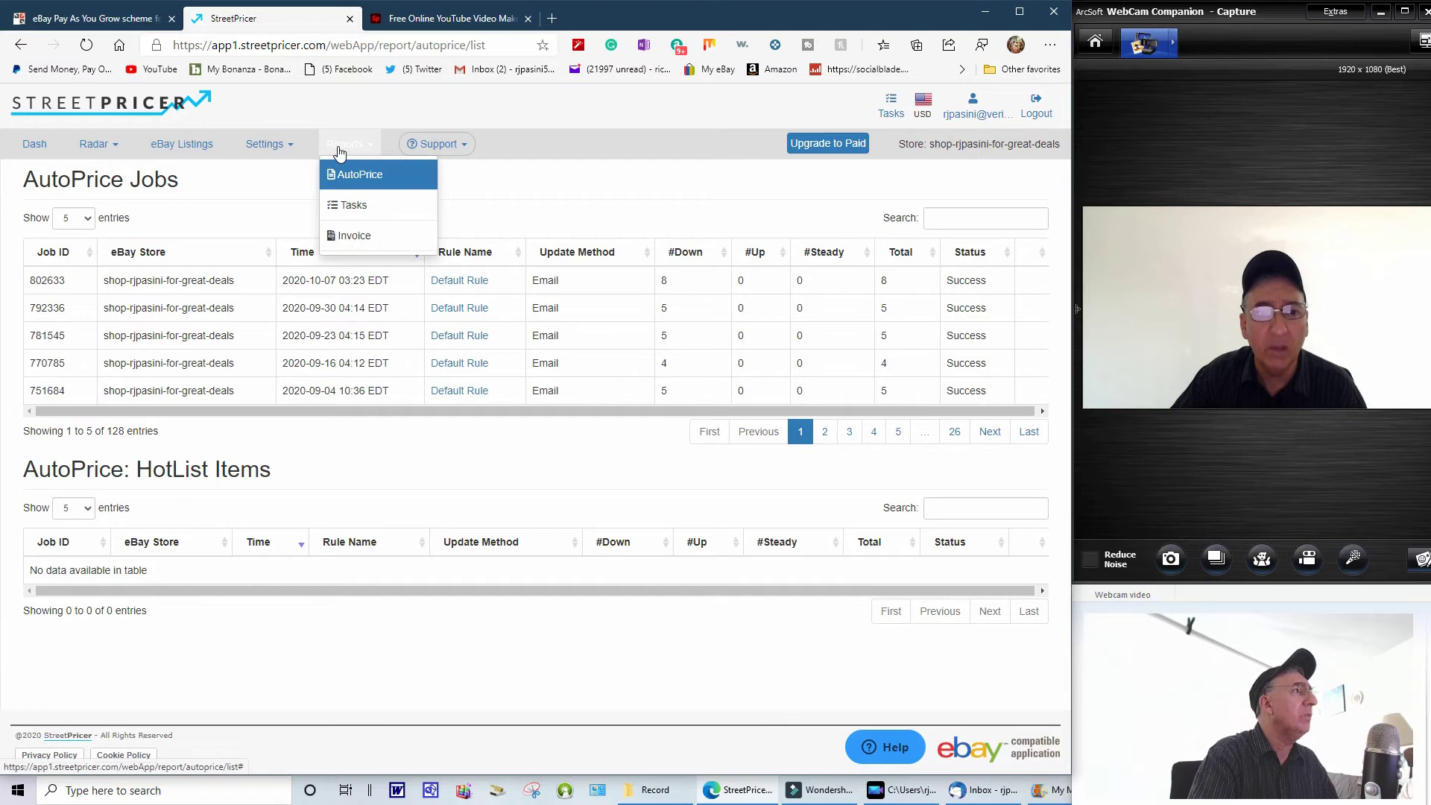
left_click(355, 211)
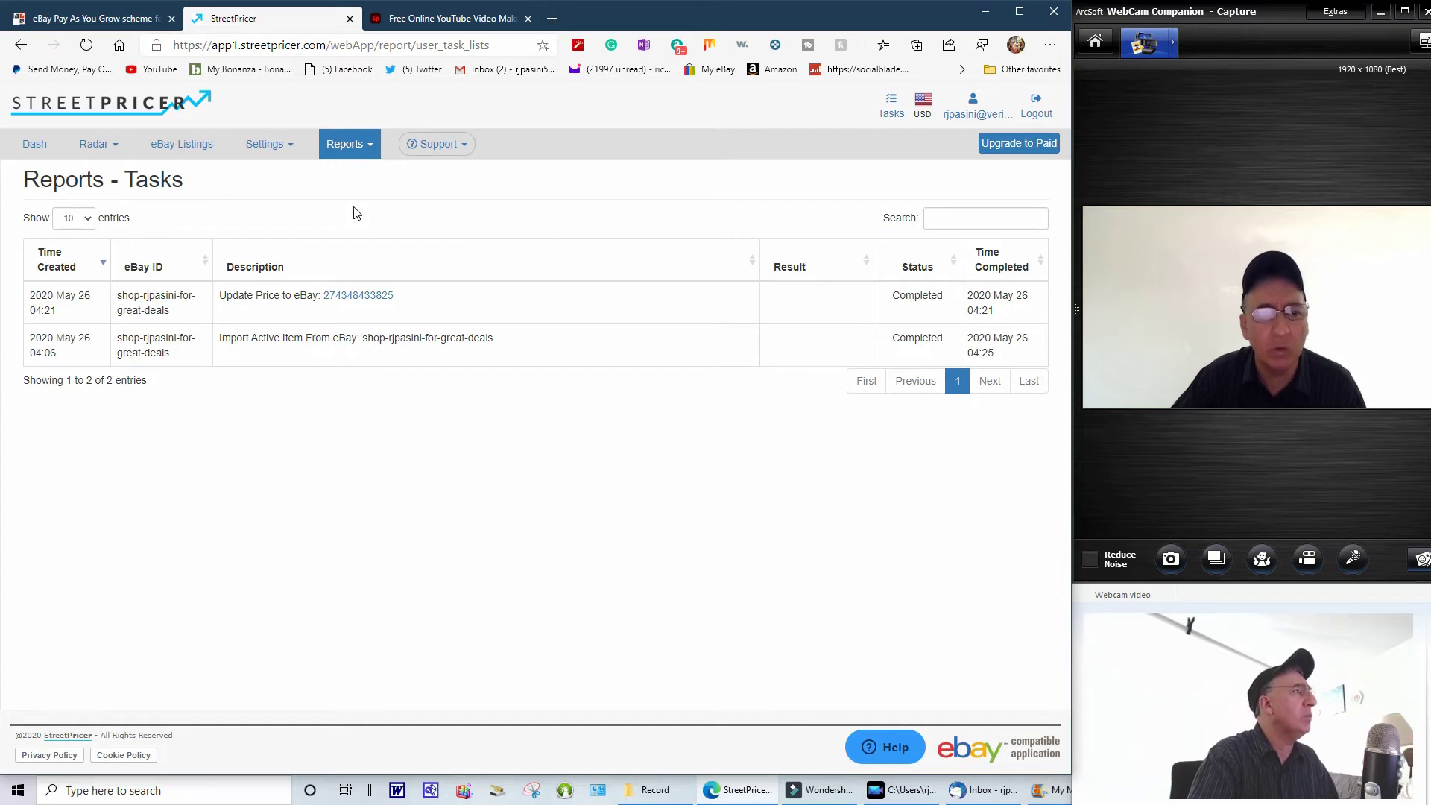
Step: Open the eBay BlackList and WhiteList settings page
left_click(334, 137)
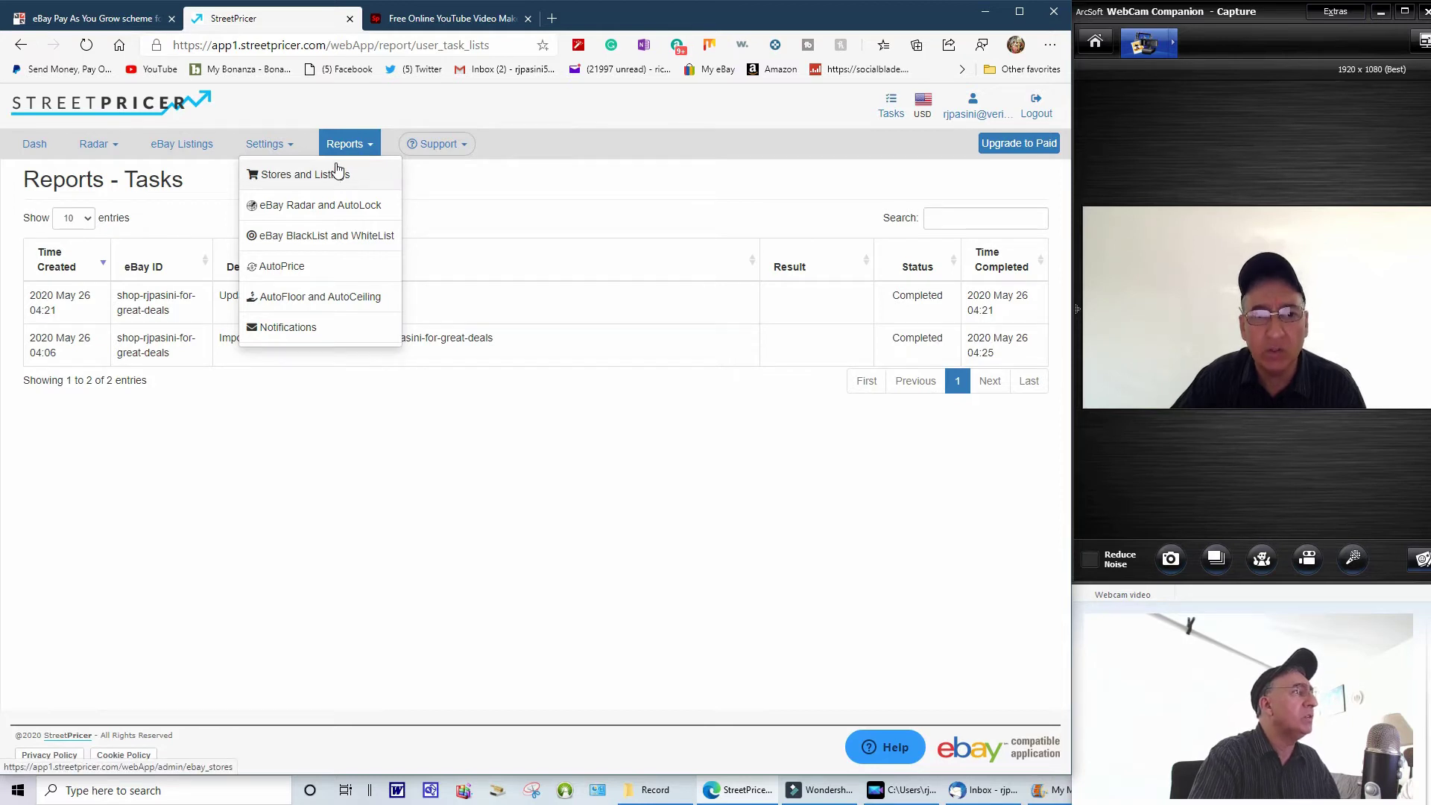
left_click(337, 237)
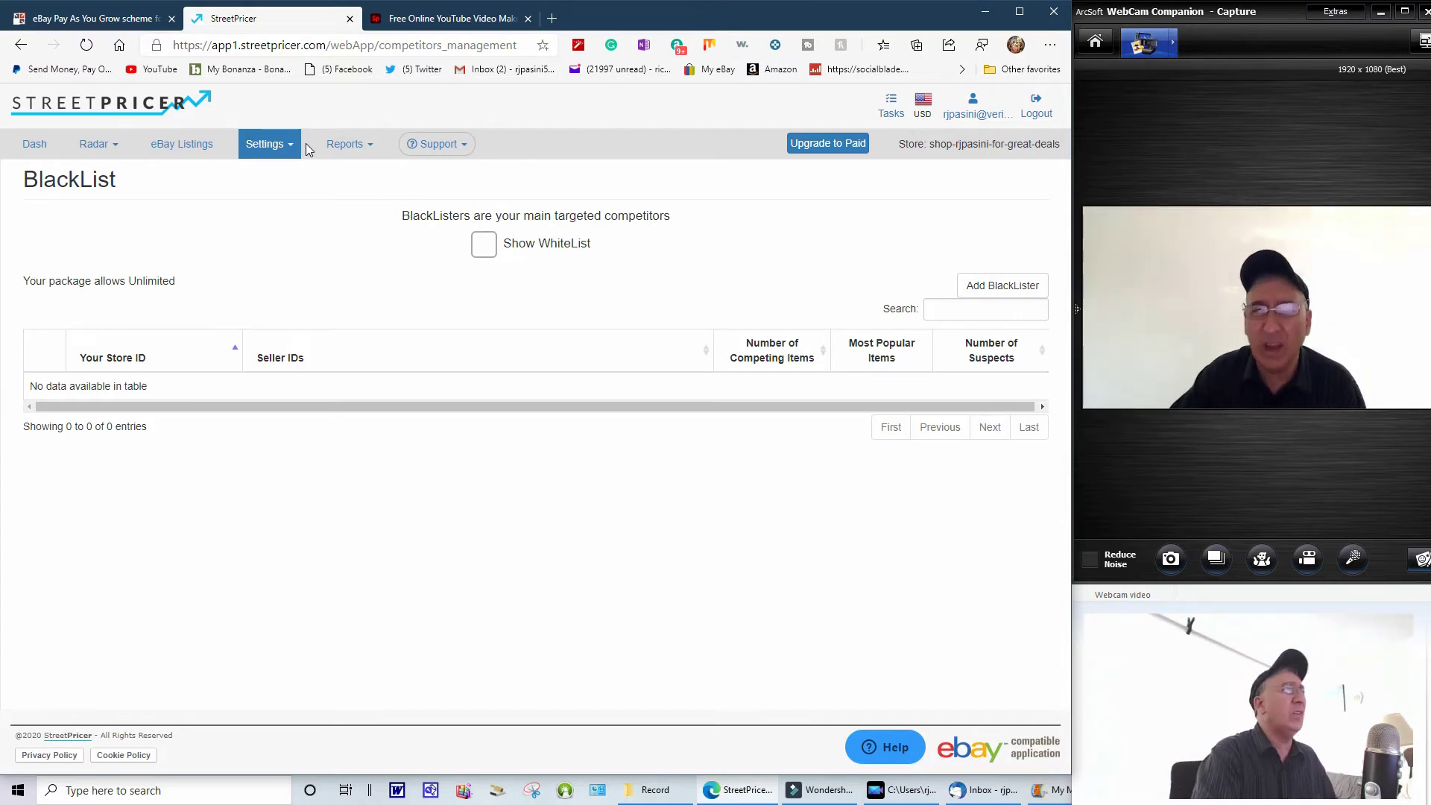
Step: Open the Tasks report and review its logged price update and item import jobs
left_click(344, 145)
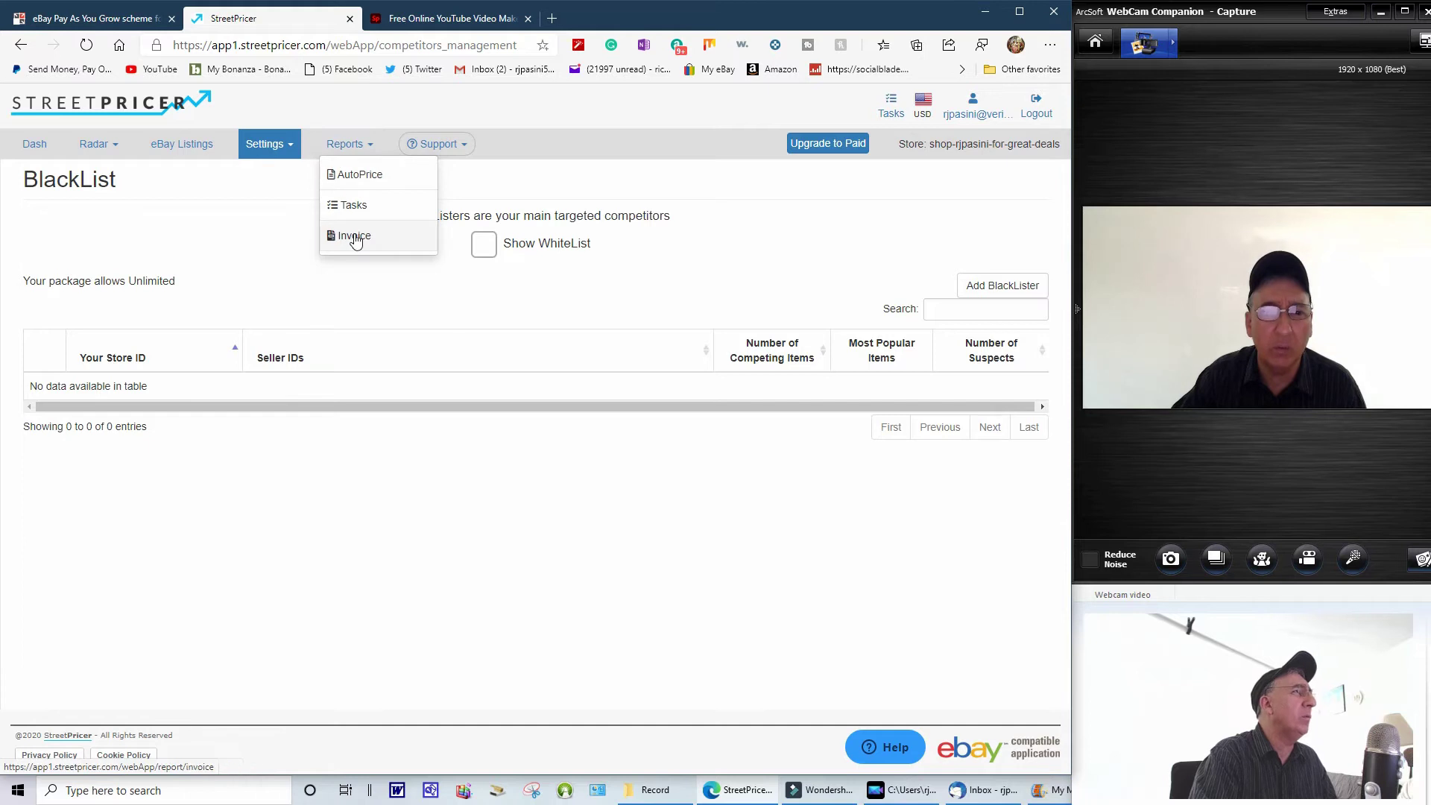
left_click(346, 212)
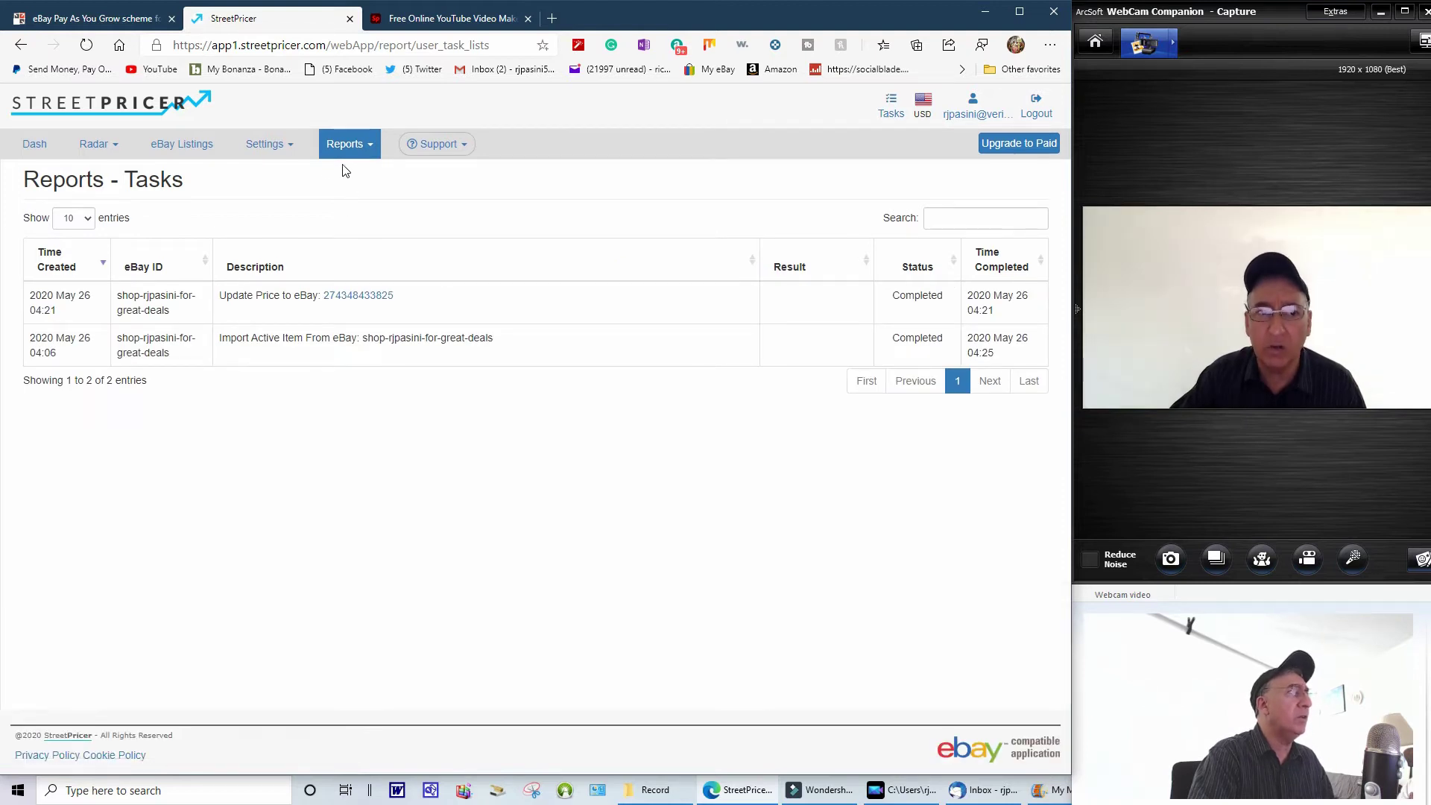
left_click(282, 149)
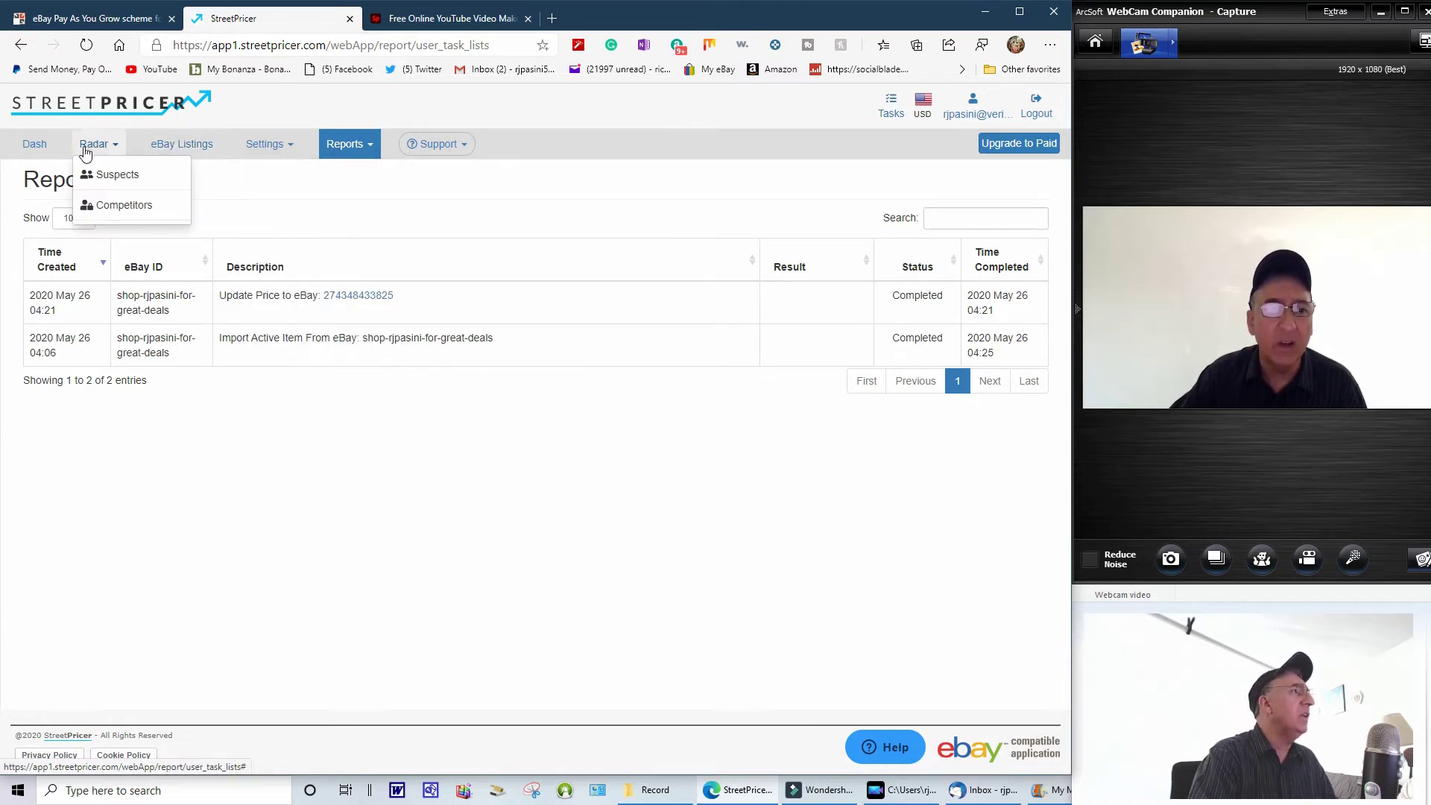
Step: Open the Radar list of competitors and compare the store's prices and quantities sold with the matched competing listings
mouse_move(96, 144)
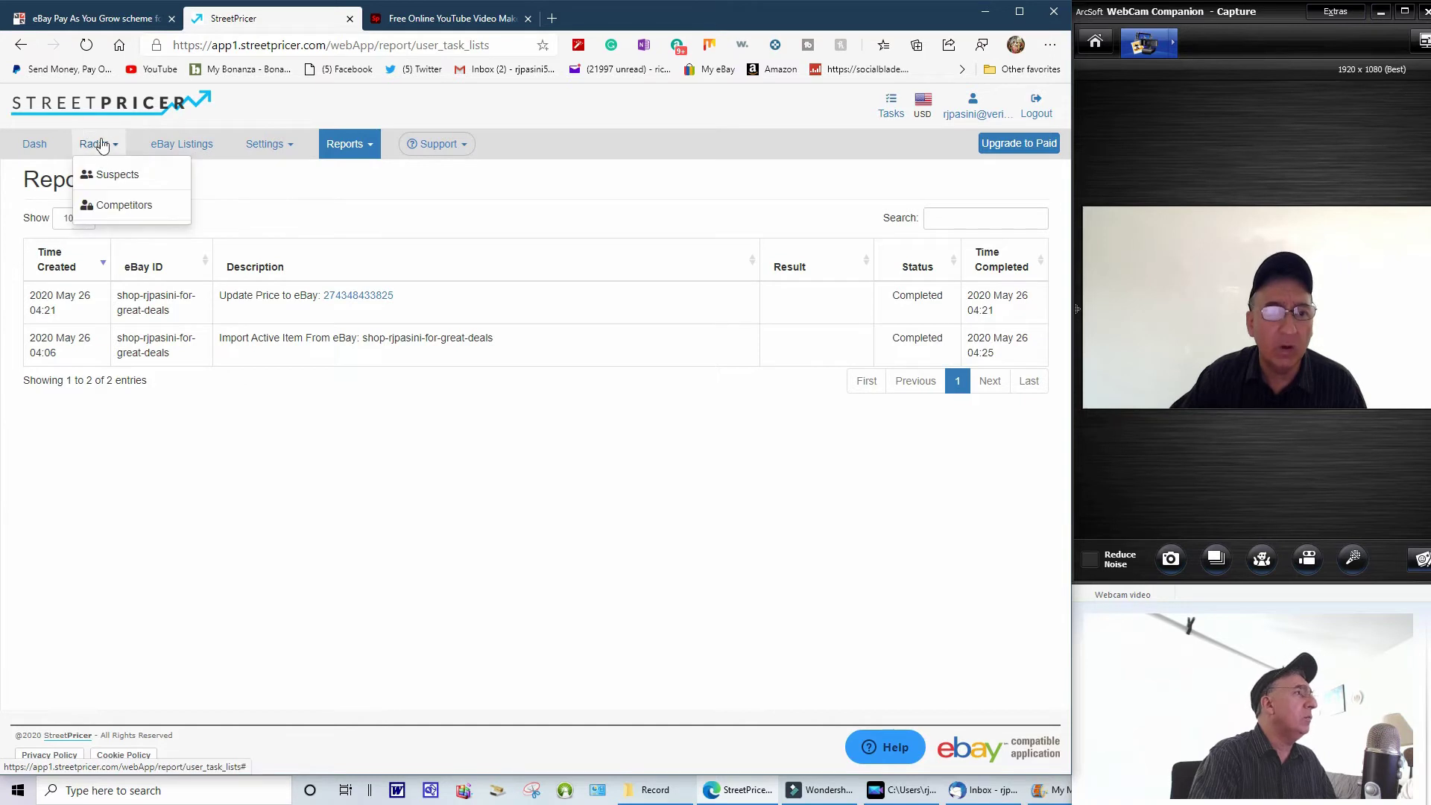
left_click(118, 214)
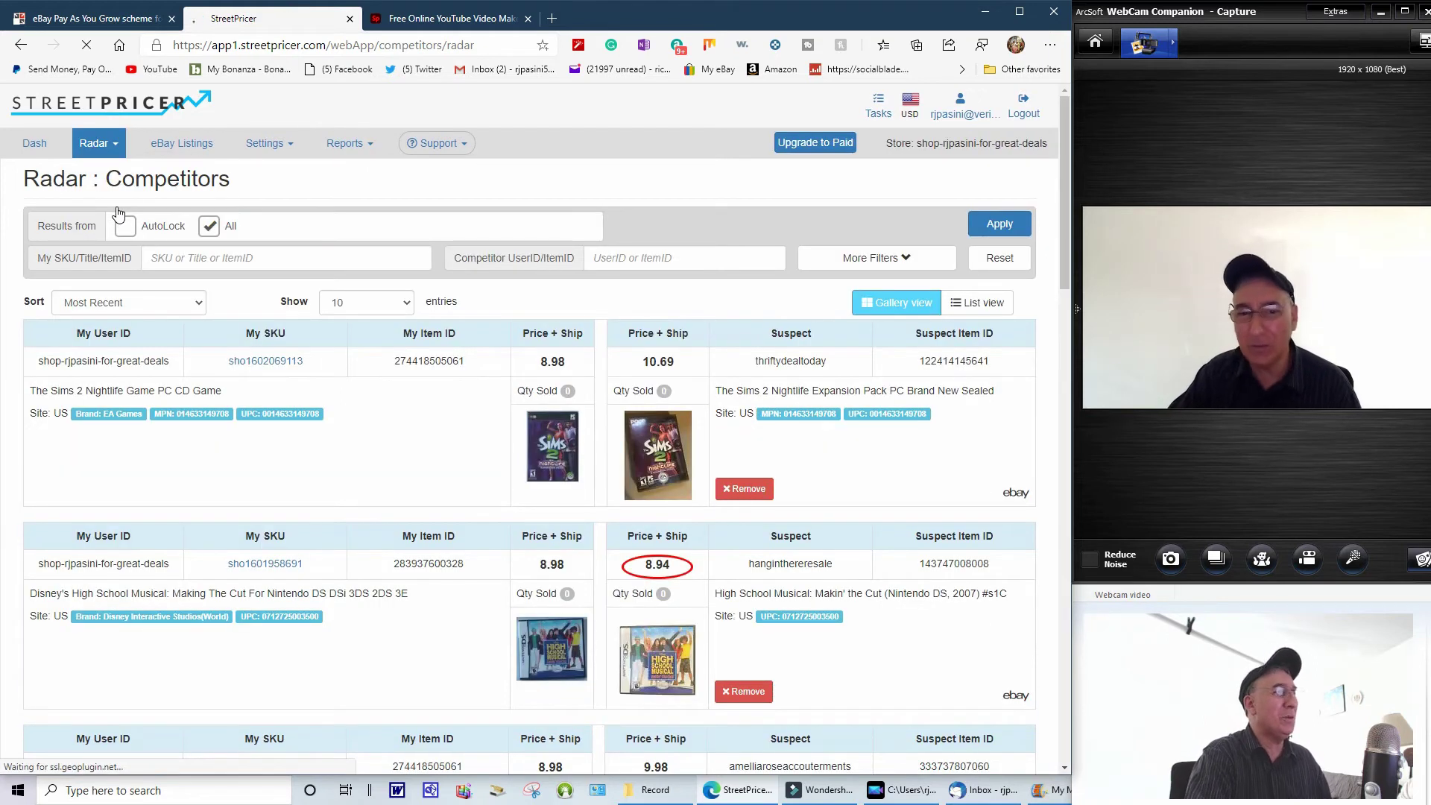
scroll(117, 214, "down", 3)
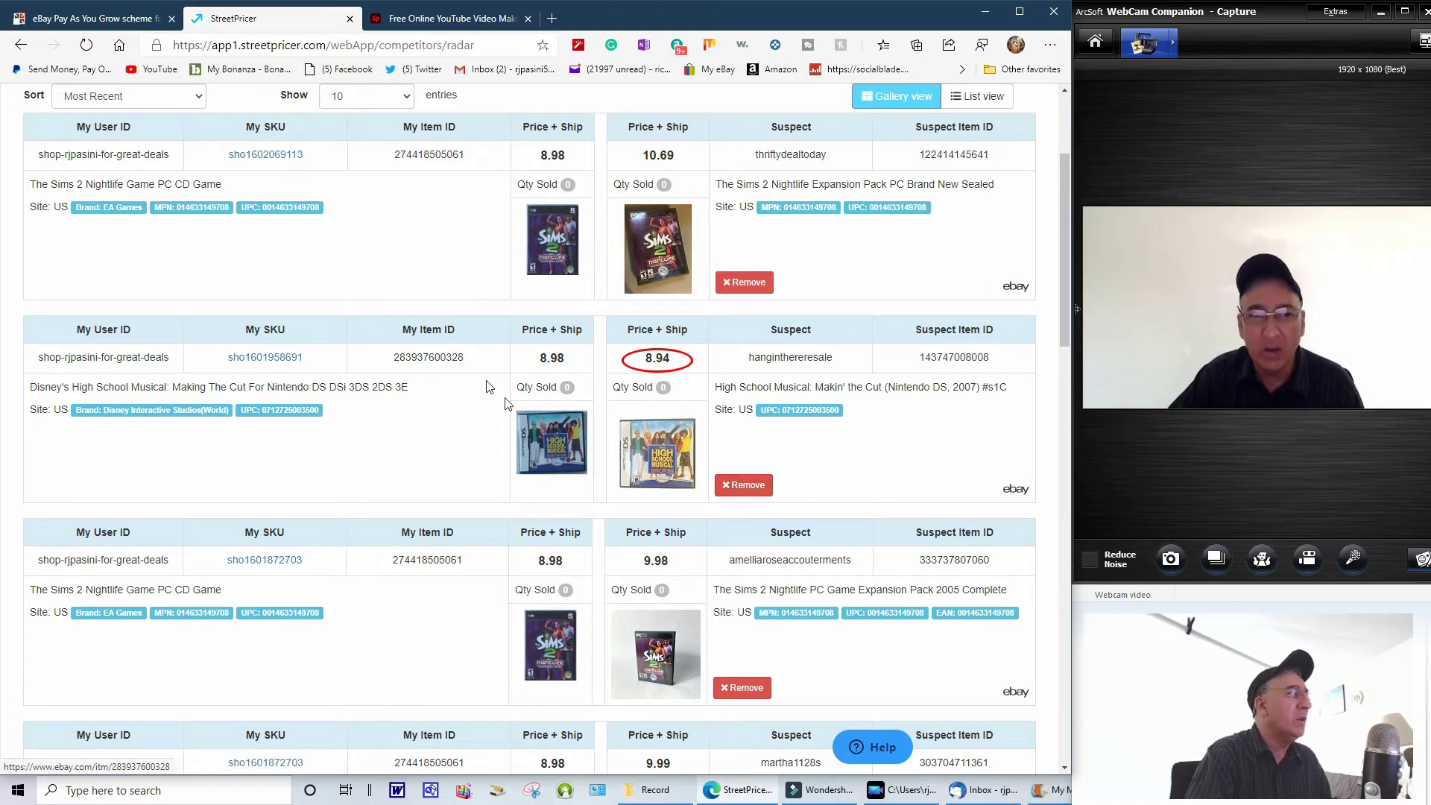
scroll(477, 320, "up", 3)
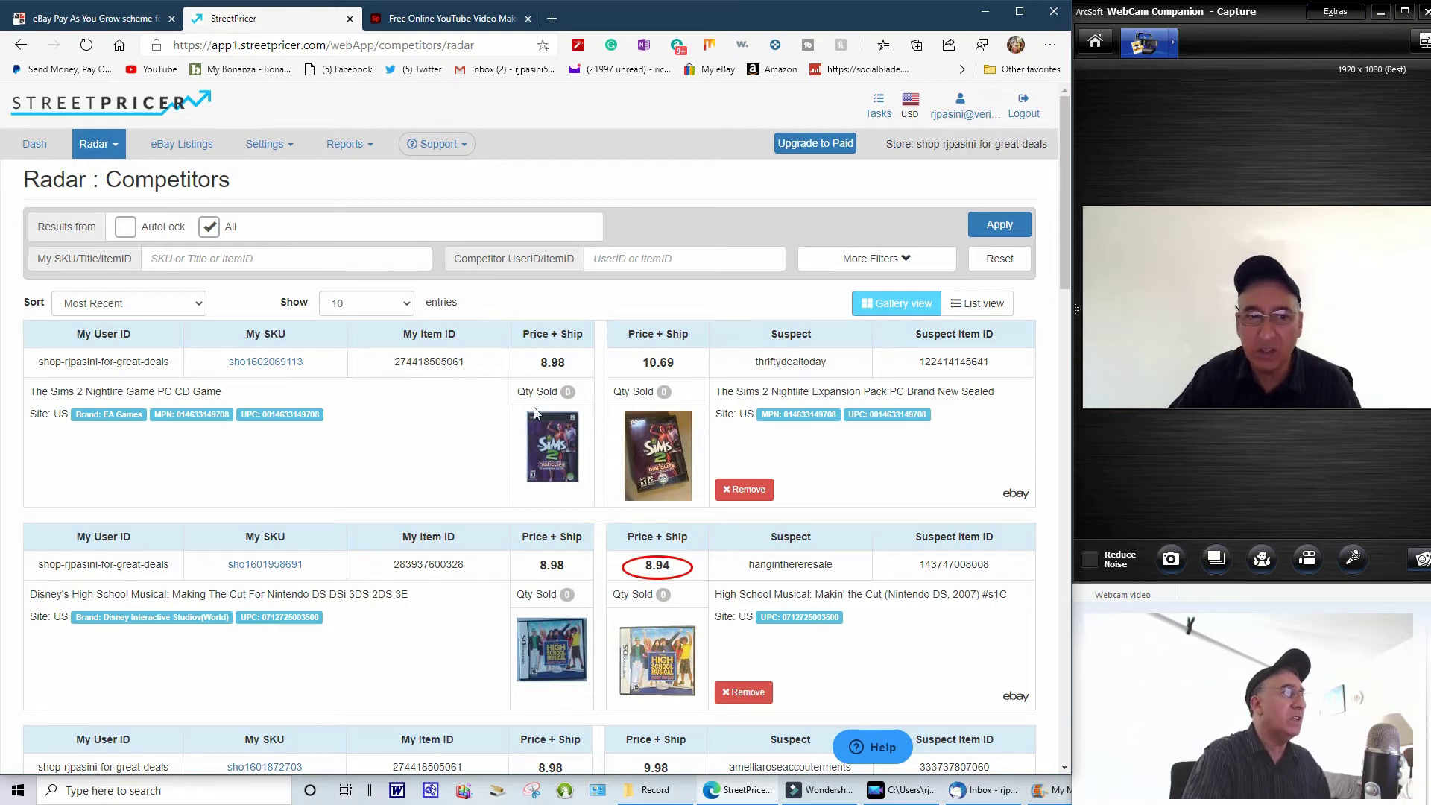
scroll(388, 406, "down", 4)
scroll(386, 406, "down", 20)
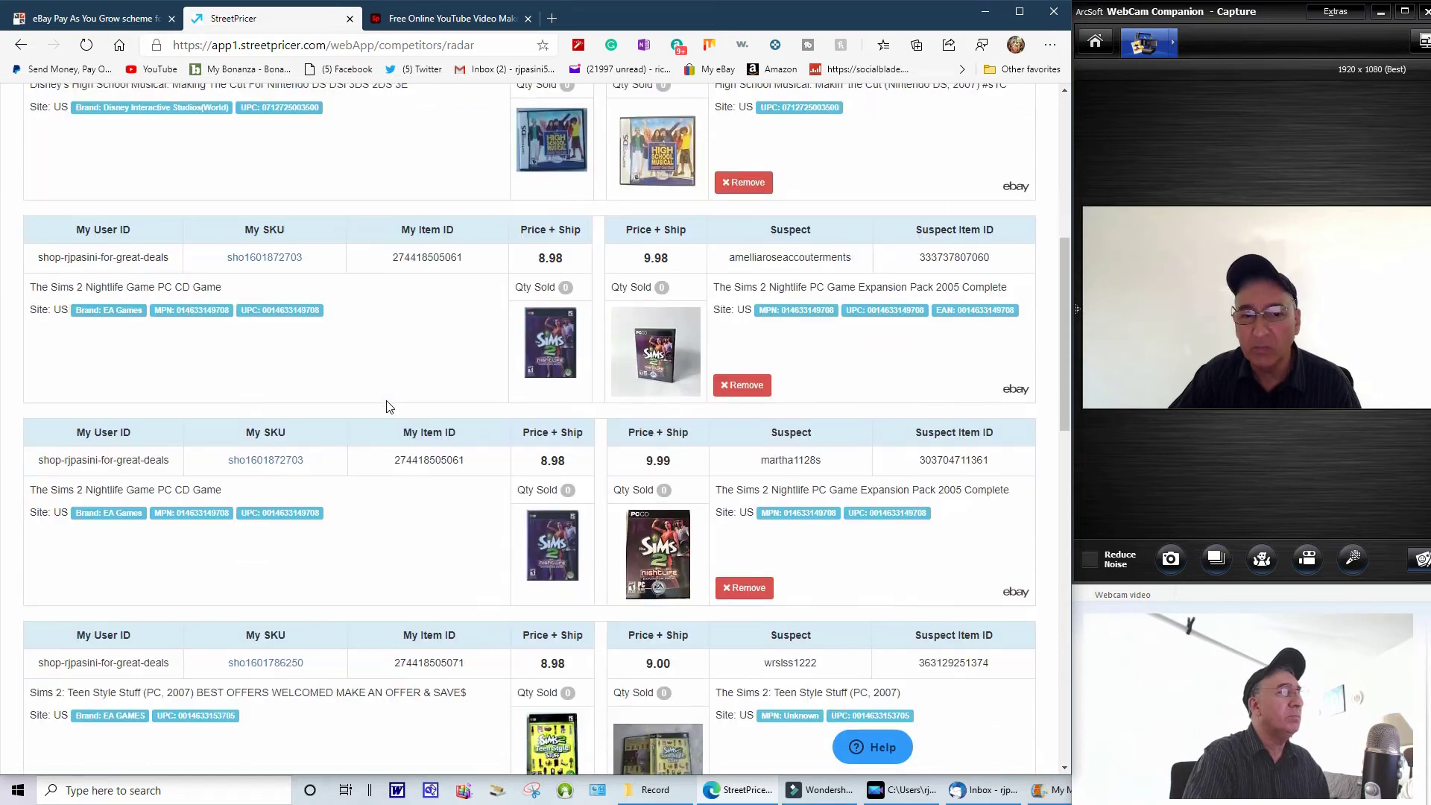
scroll(387, 406, "up", 20)
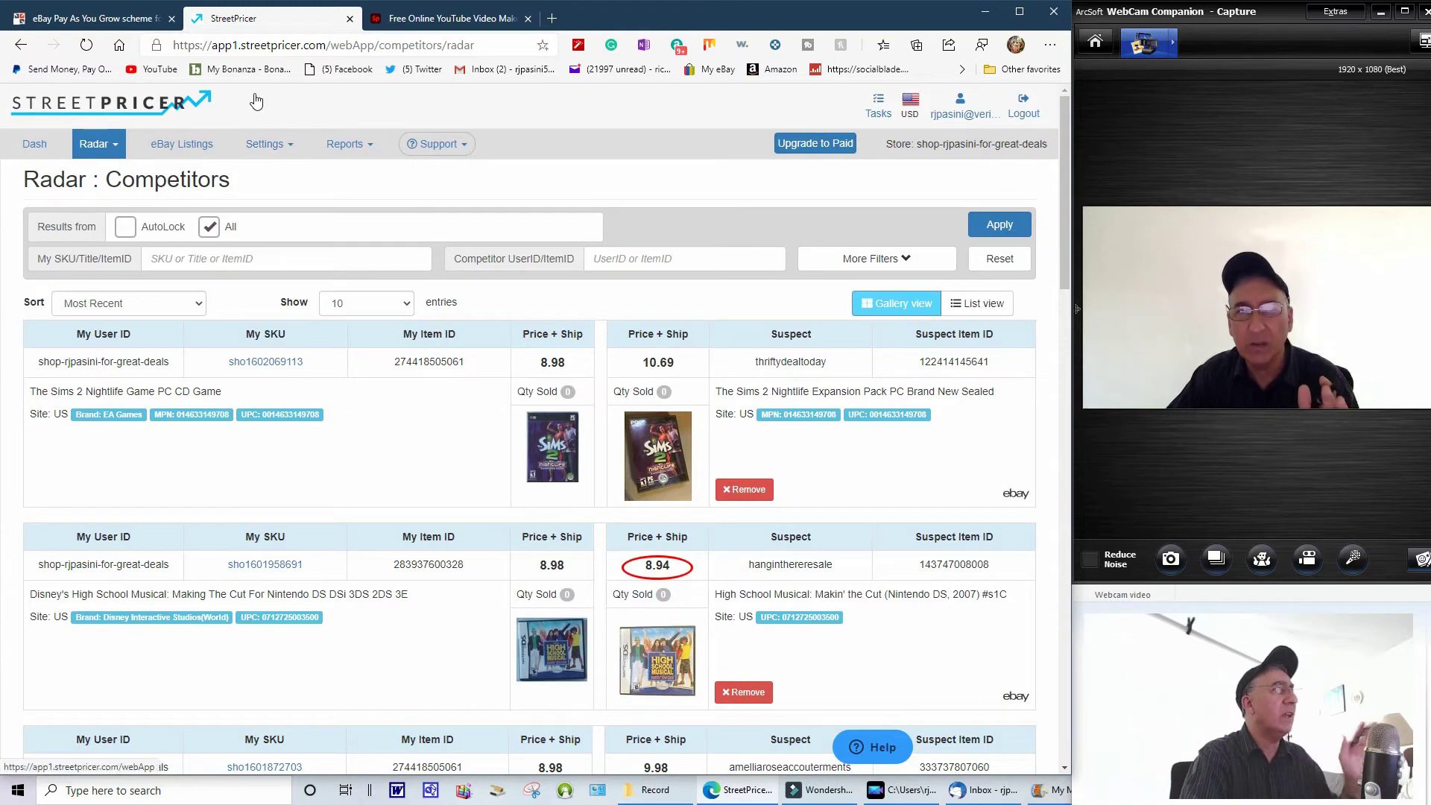
Step: Return to the StreetPricer Dashboard to view its summary tiles and charts
left_click(108, 105)
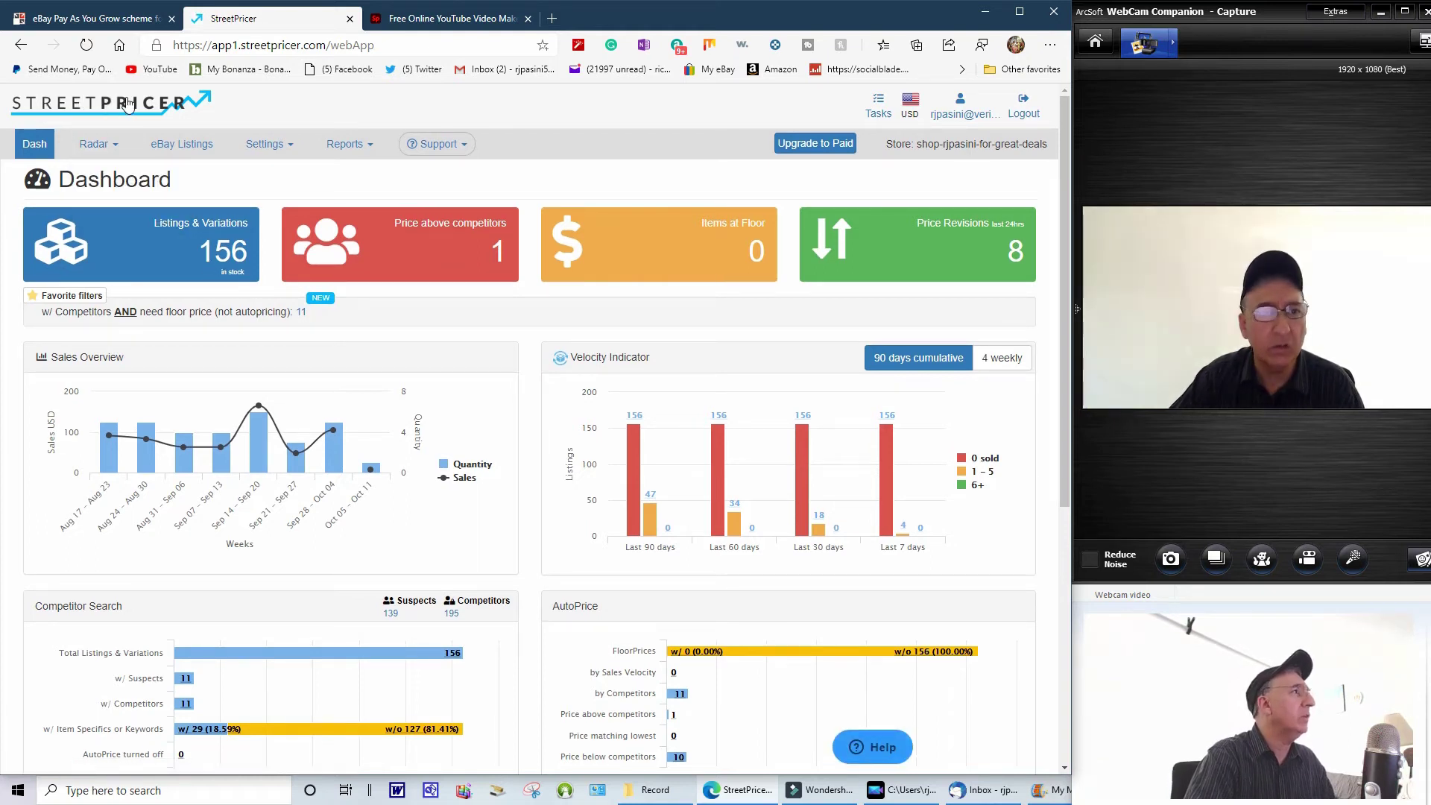
left_click(121, 105)
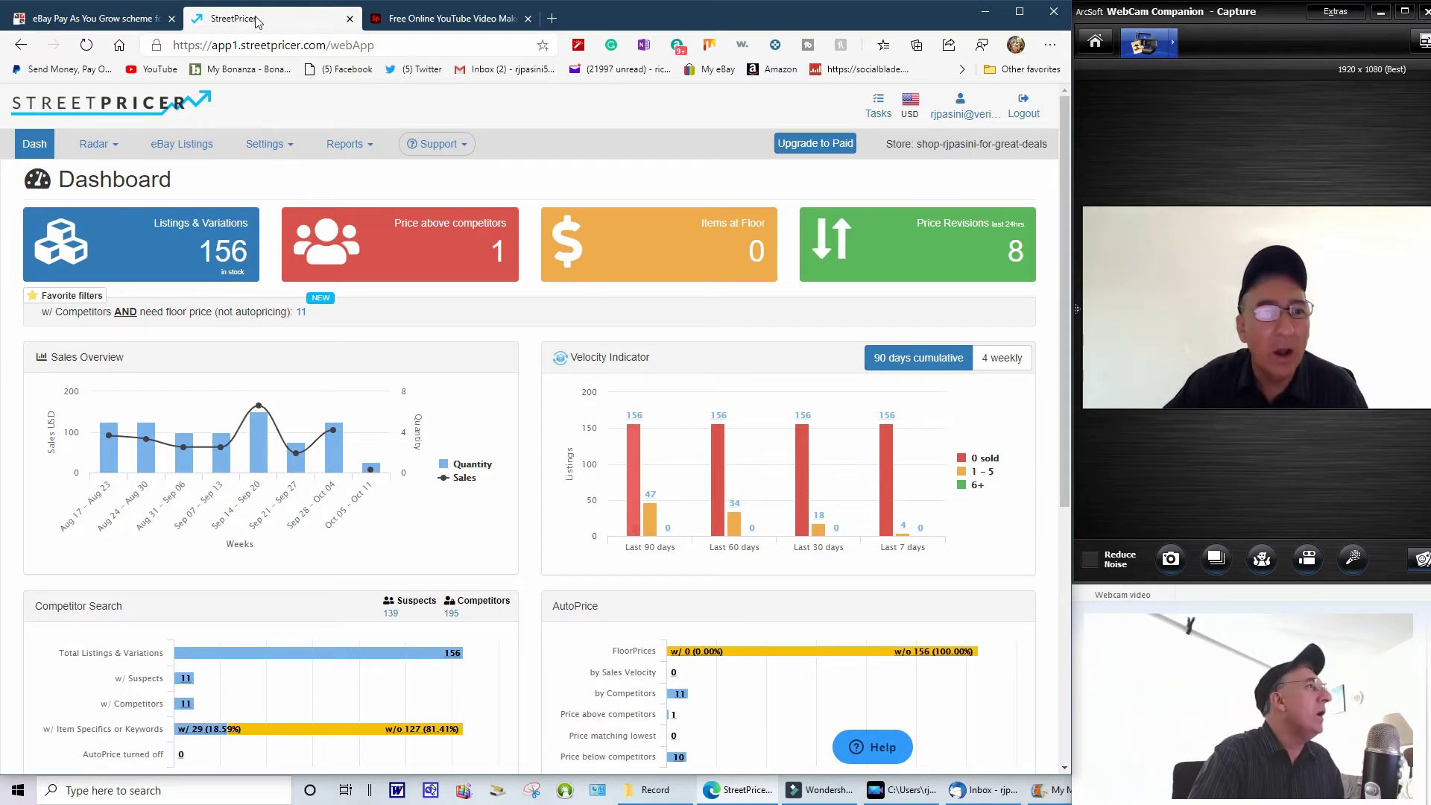
Step: Close the StreetPricer page and switch to the Tamebay article on the eBay Pay As You Grow scheme
left_click(350, 18)
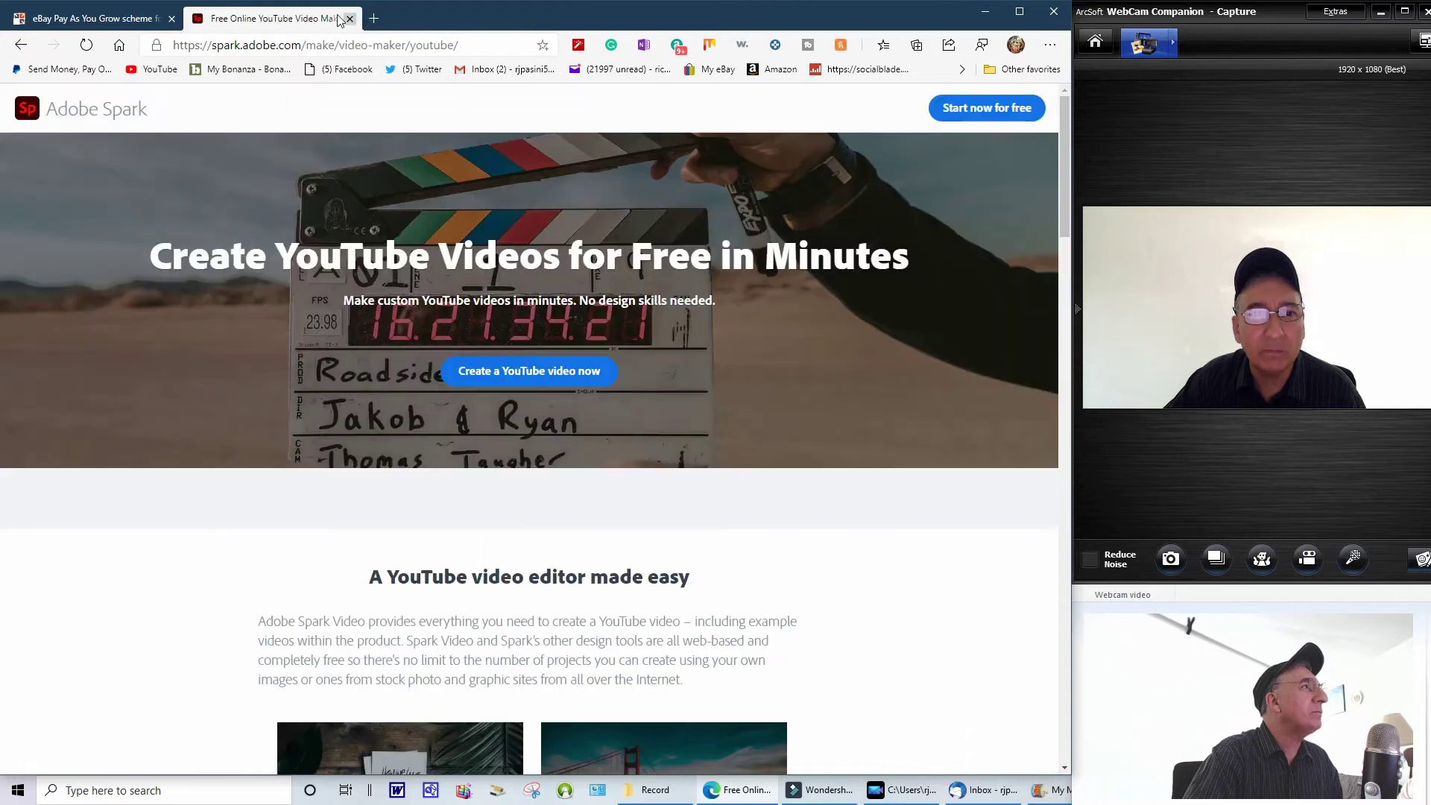
left_click(97, 22)
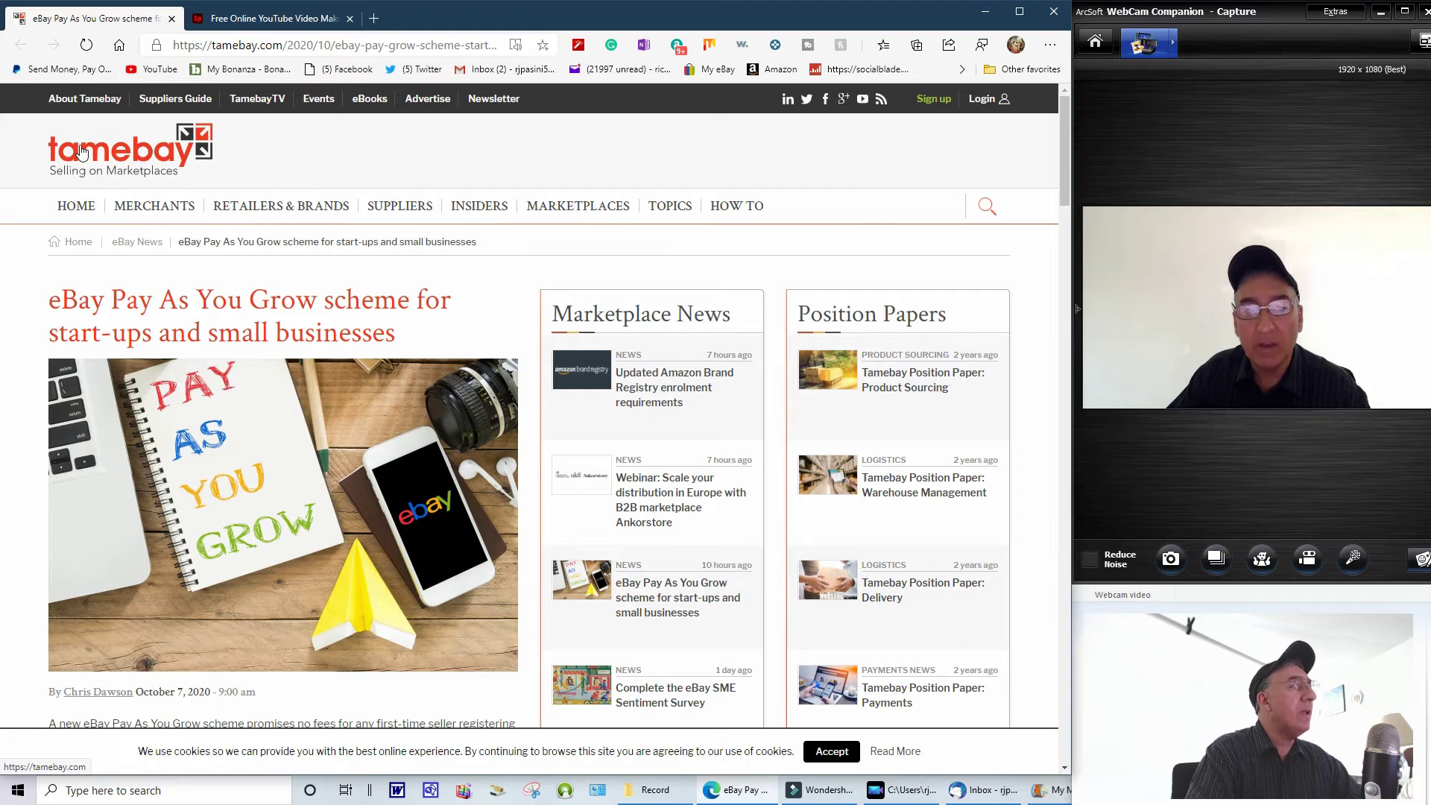
scroll(82, 152, "down", 5)
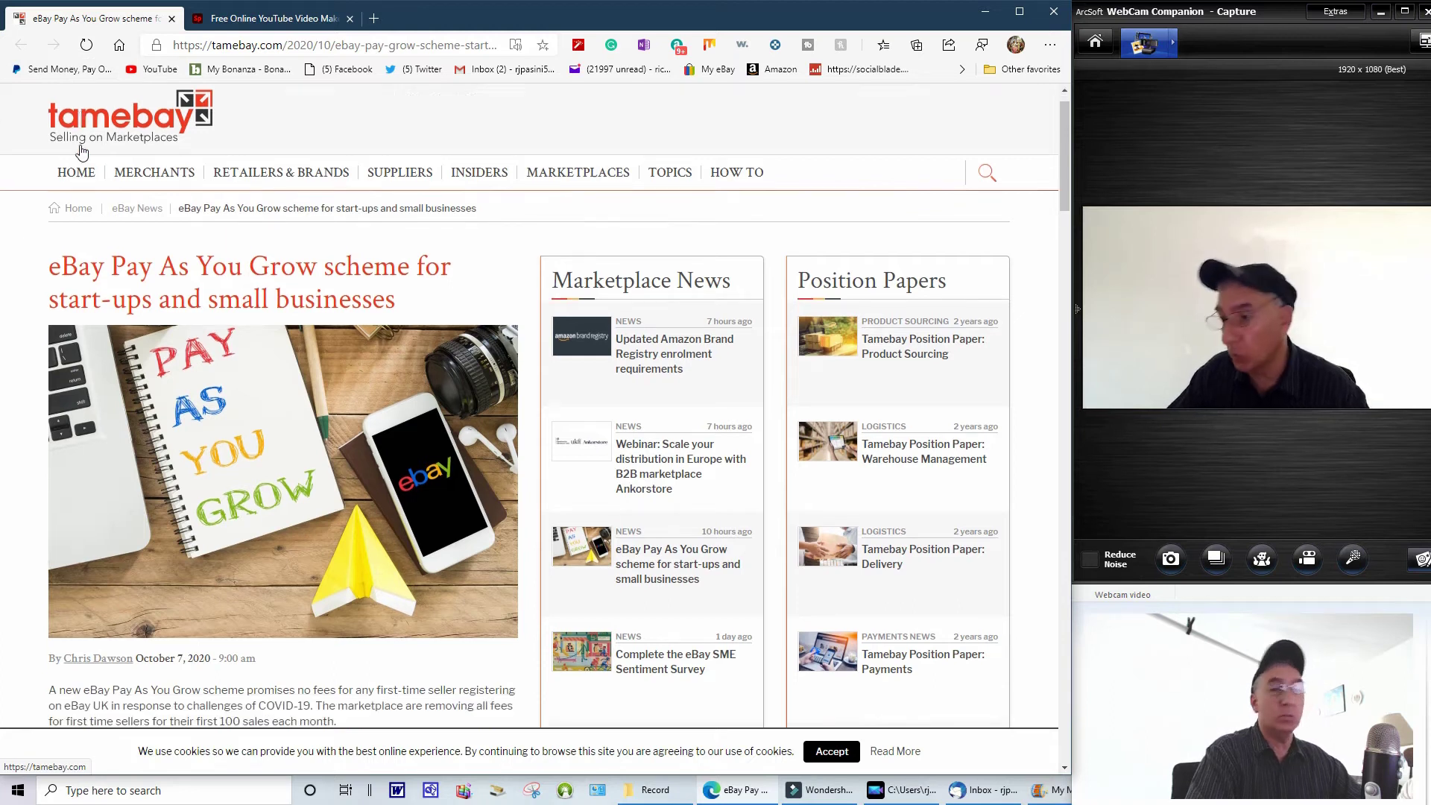